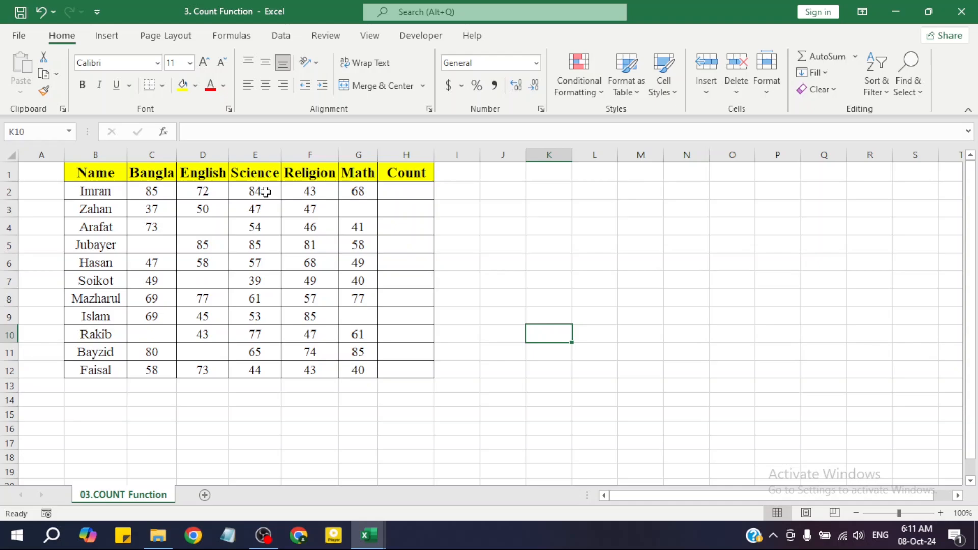
Examine the subject headers from Bangla to Math in the marks table
click(157, 172)
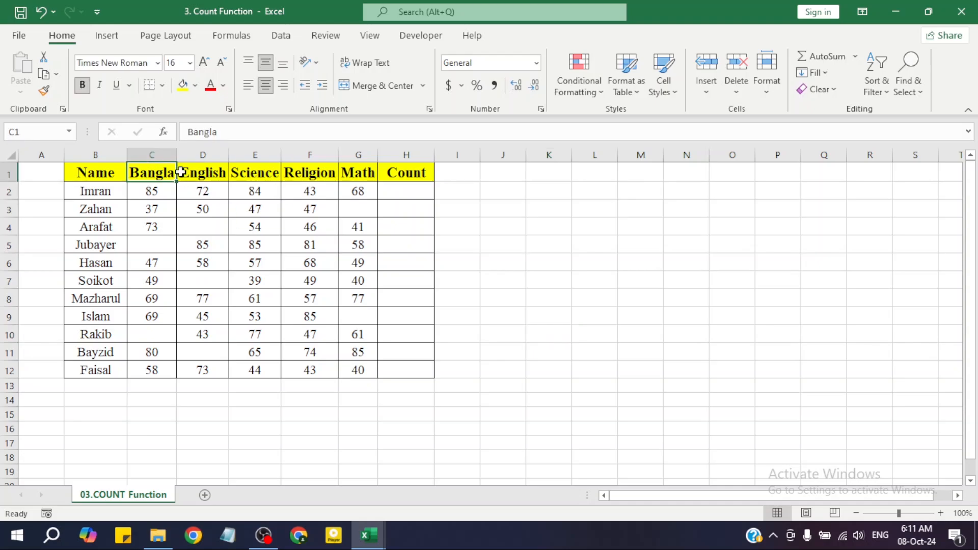
click(188, 172)
click(244, 174)
click(293, 174)
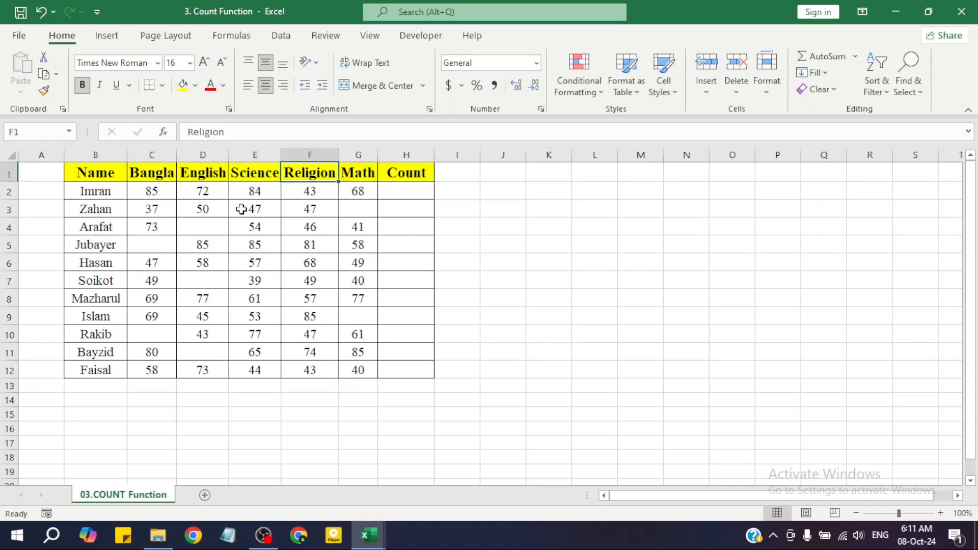
drag(162, 172, 355, 174)
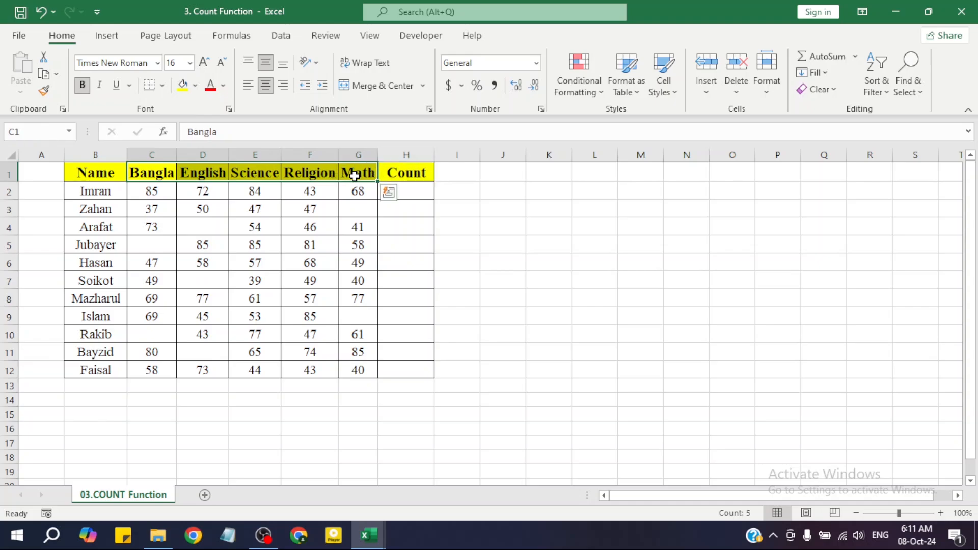
click(472, 212)
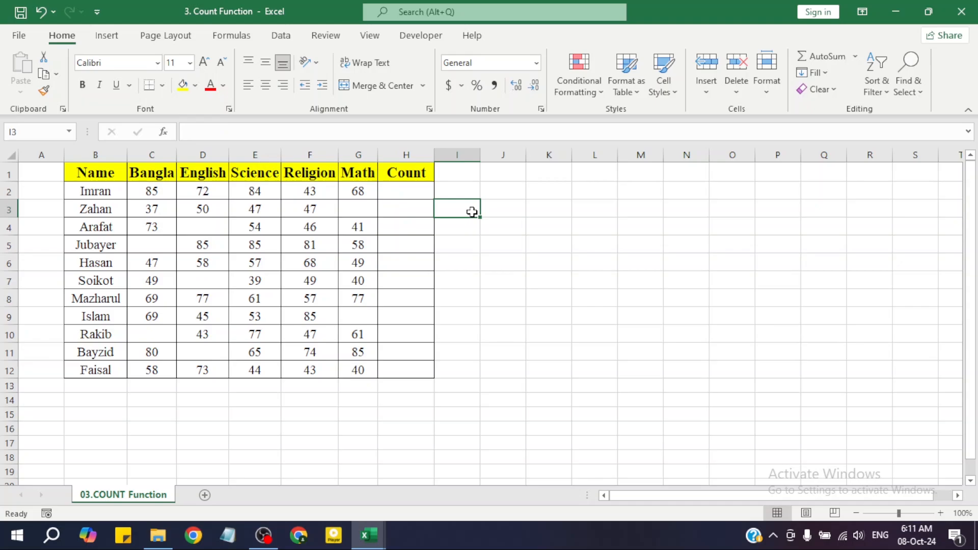
Examine the first student's marks in each subject, cells C2 through G2
click(161, 190)
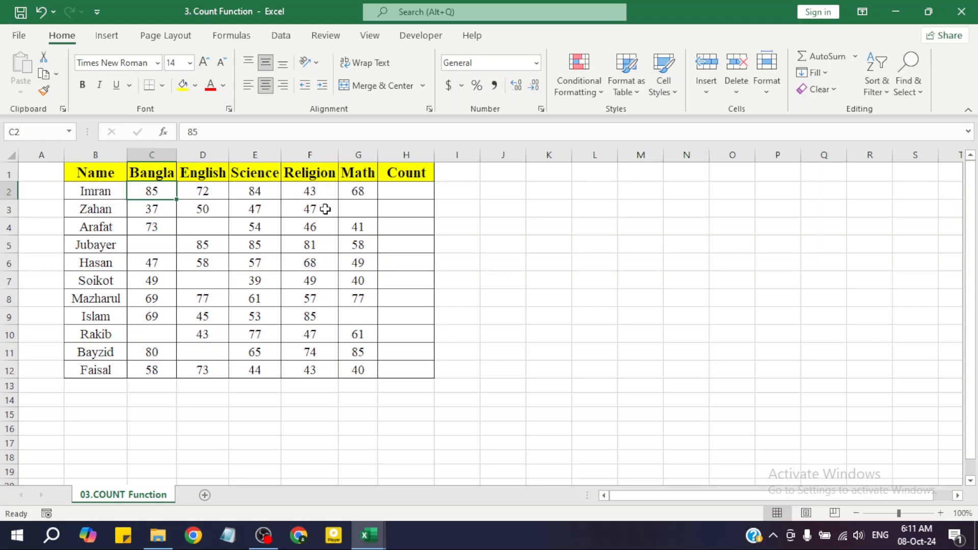
click(474, 220)
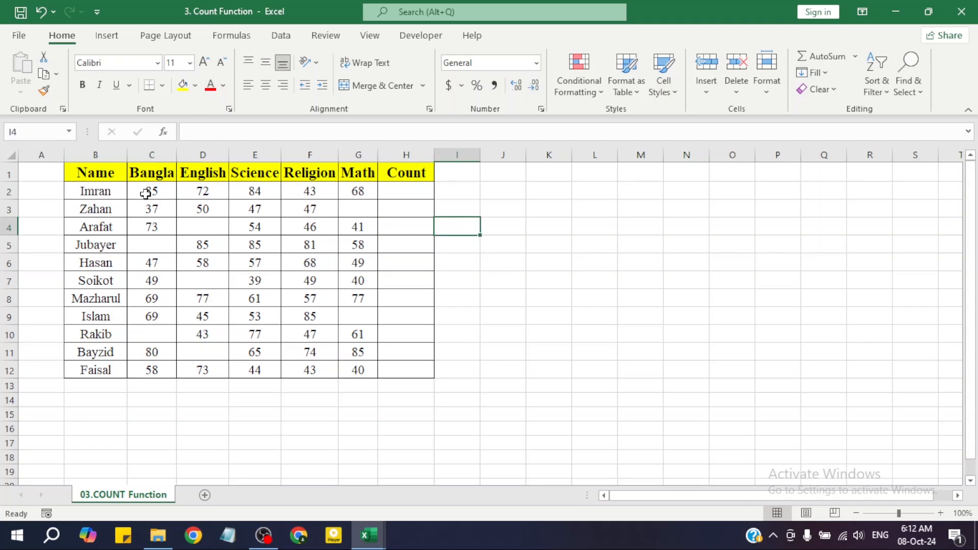
click(164, 192)
drag(164, 192, 373, 194)
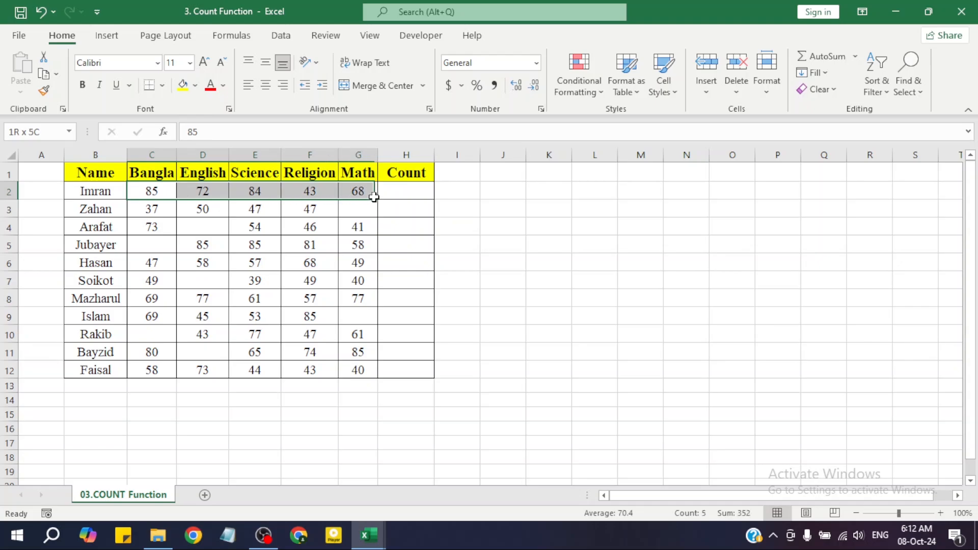
click(255, 227)
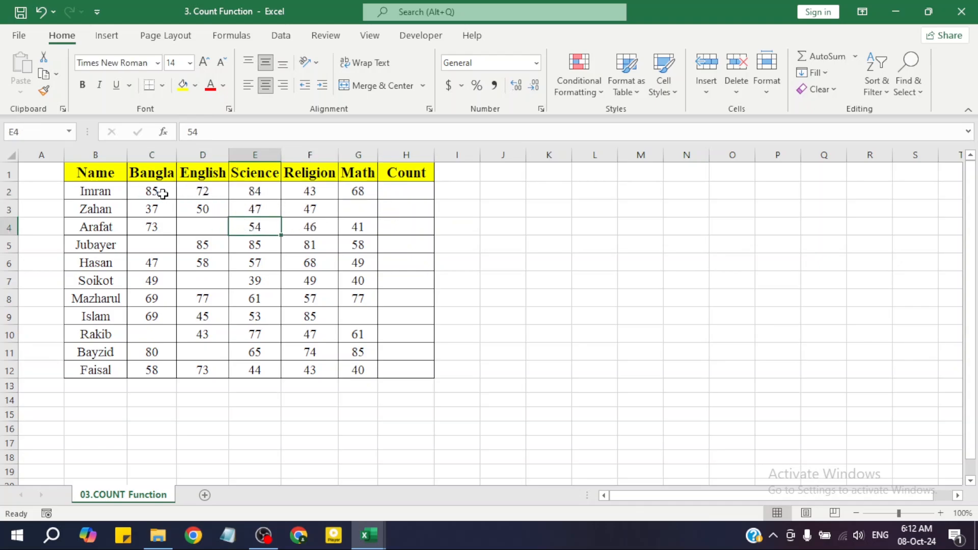
click(162, 193)
click(188, 196)
click(263, 192)
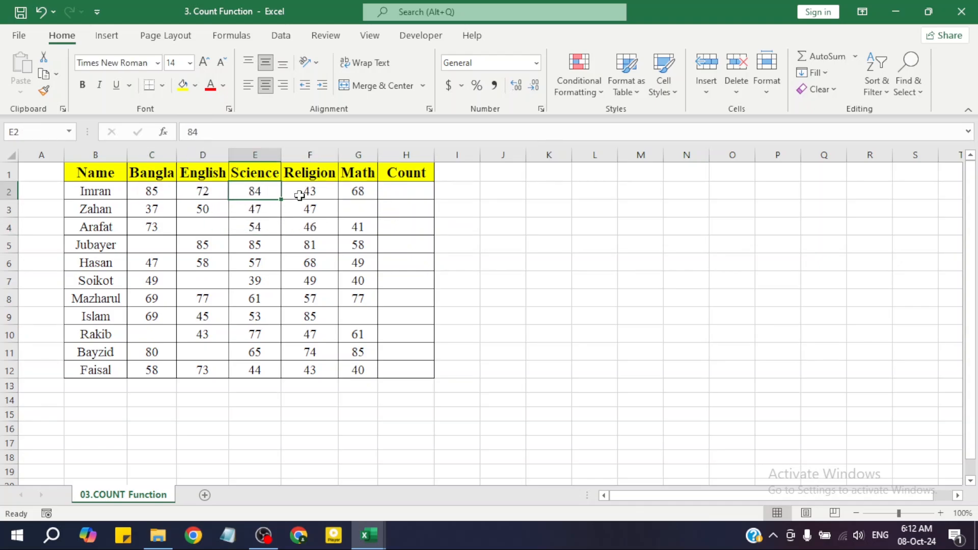
click(299, 192)
click(368, 193)
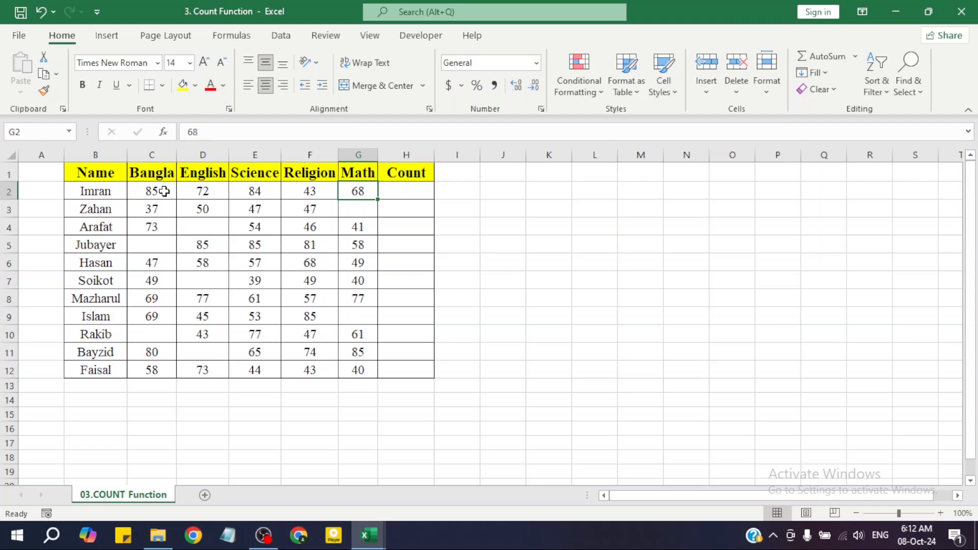
click(475, 231)
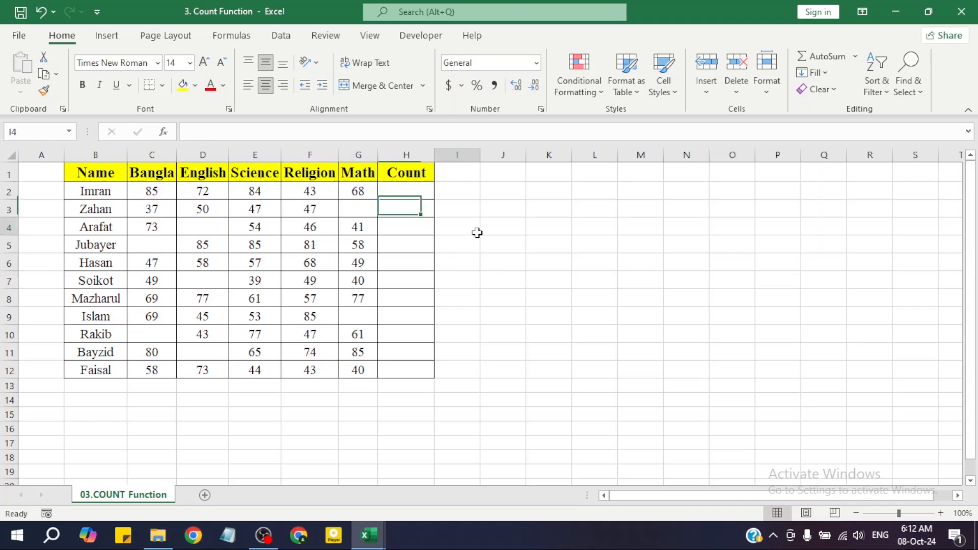
drag(148, 189, 358, 194)
click(318, 247)
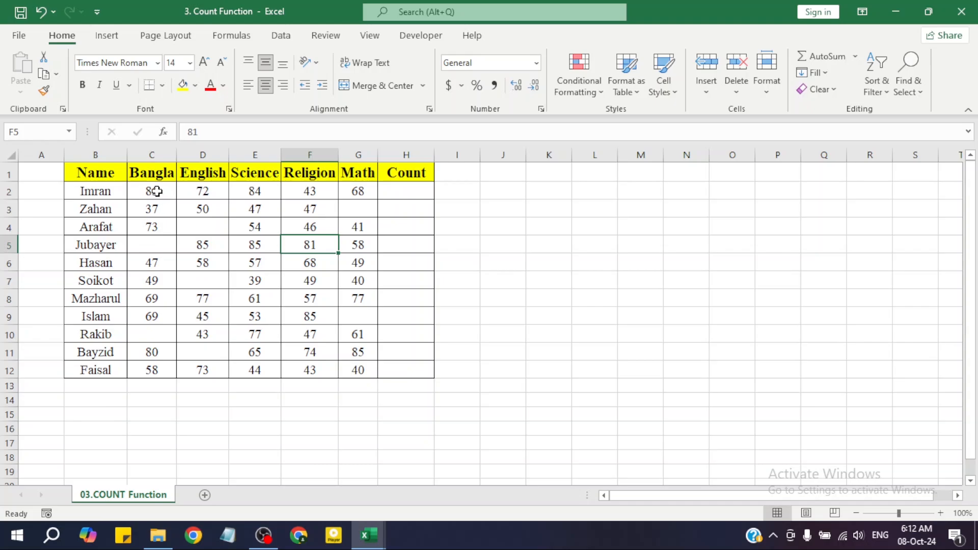
drag(155, 192, 369, 200)
click(369, 201)
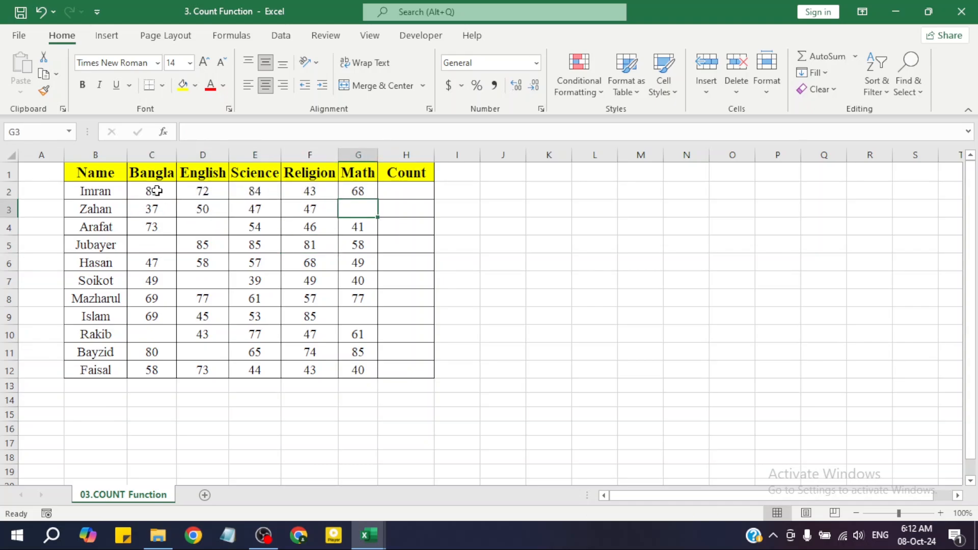
Check the other students' rows for blank mark cells, such as G3, D4, C5, D7 and C10
click(144, 250)
click(119, 213)
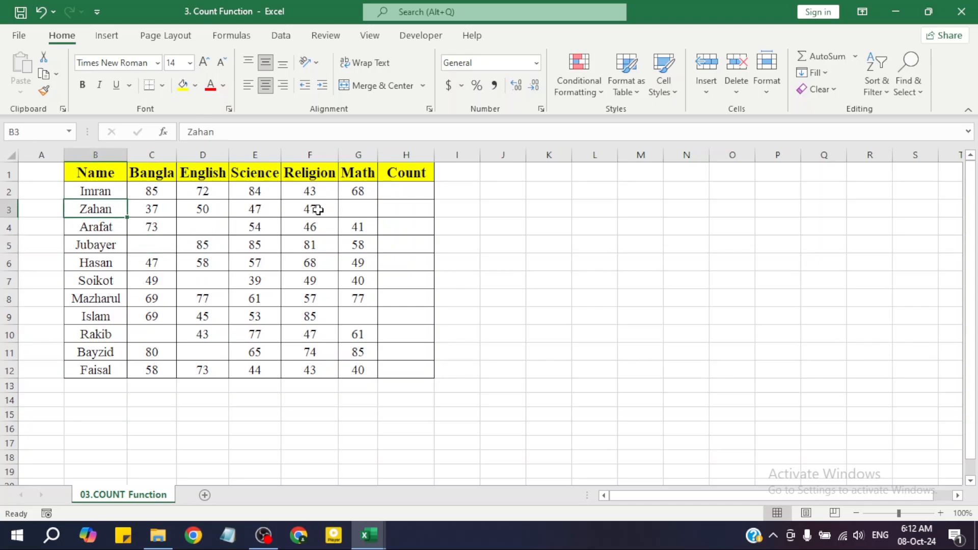
click(363, 215)
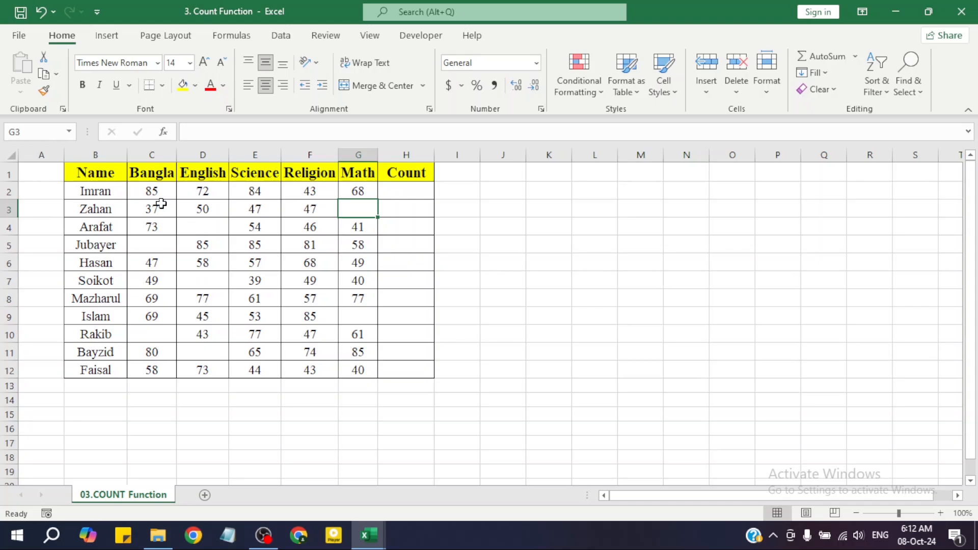
click(218, 229)
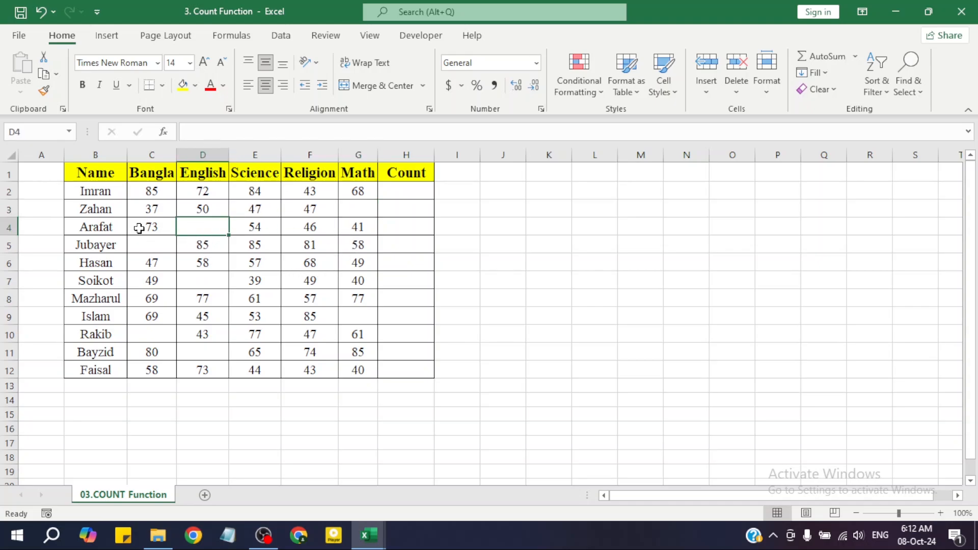
click(172, 248)
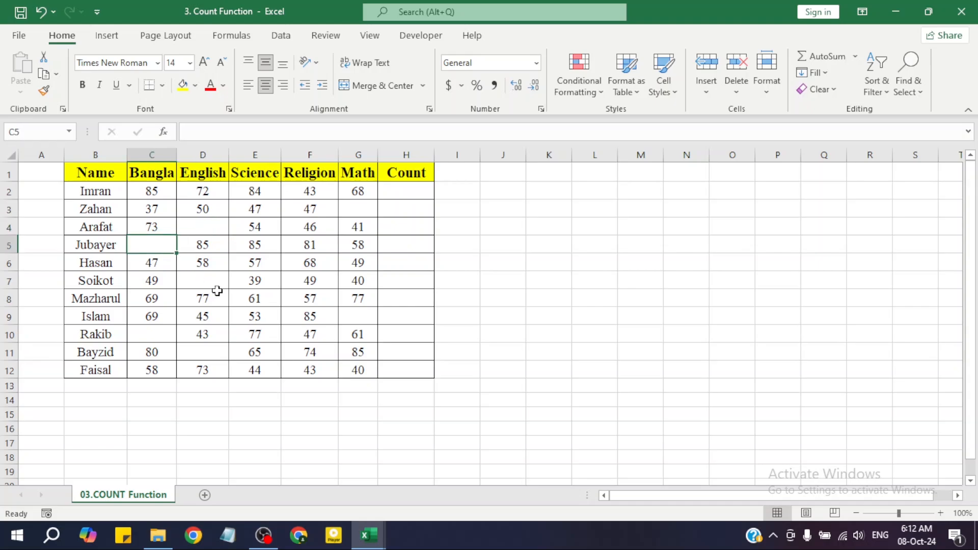
click(217, 283)
click(170, 338)
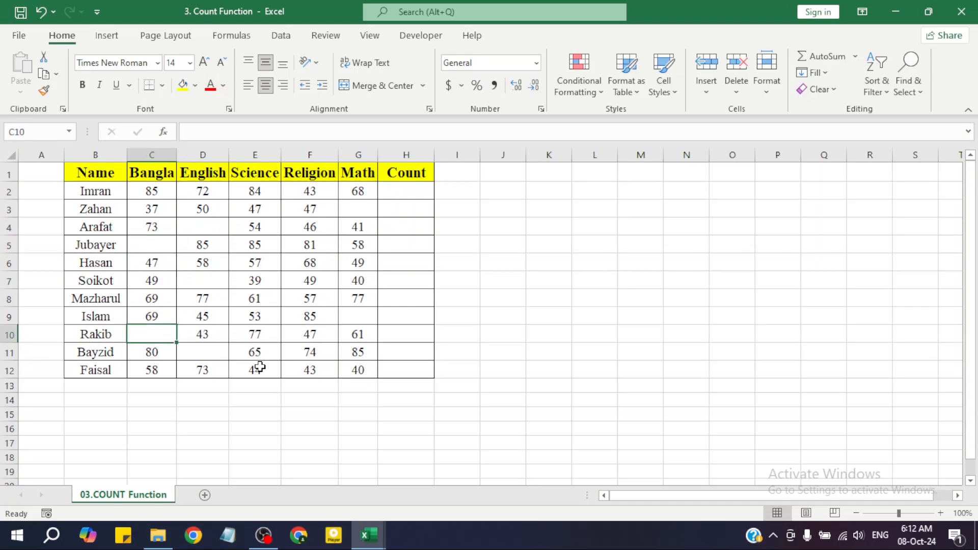
Enter the formula =COUNT(C2,D2,E2,F2,G2) in cell H2 to count the first student's subject marks
click(396, 203)
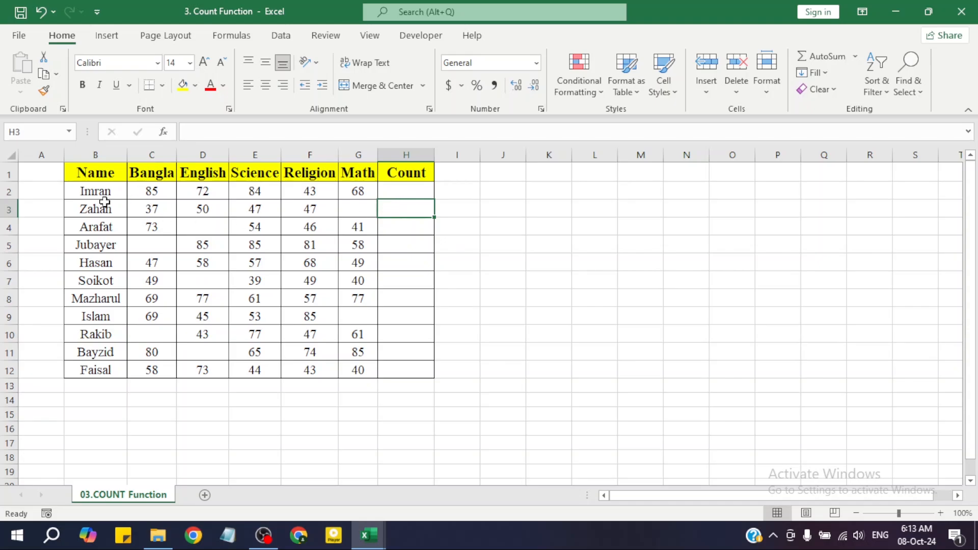
click(395, 190)
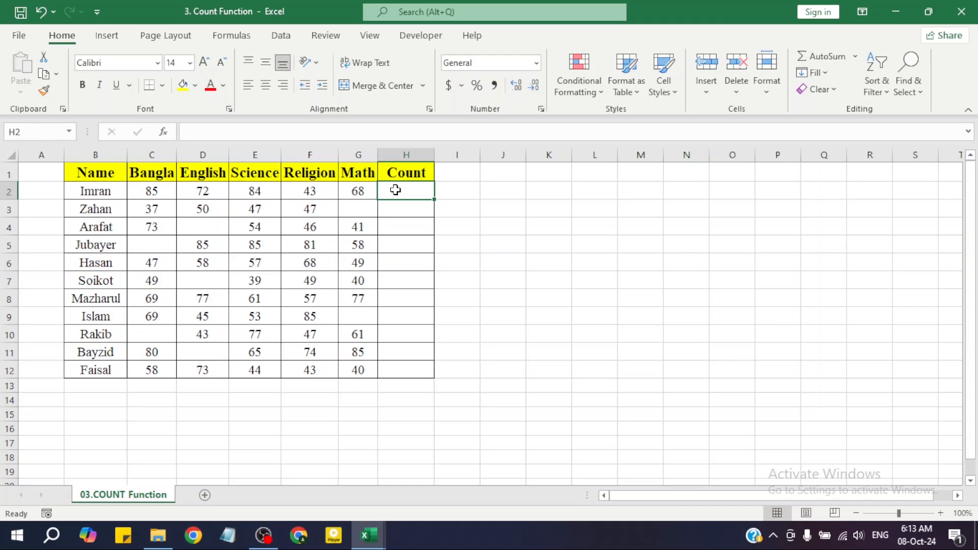
text(=)
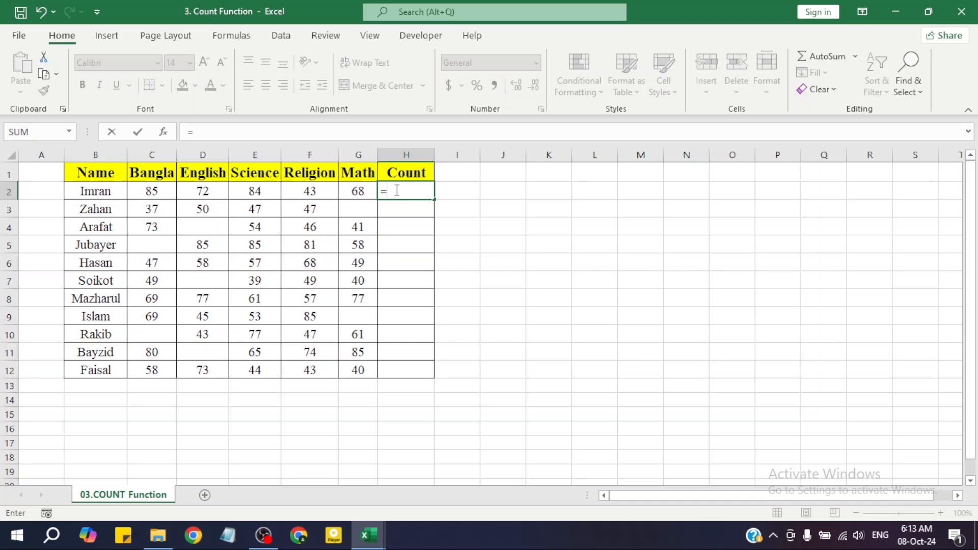
text(count)
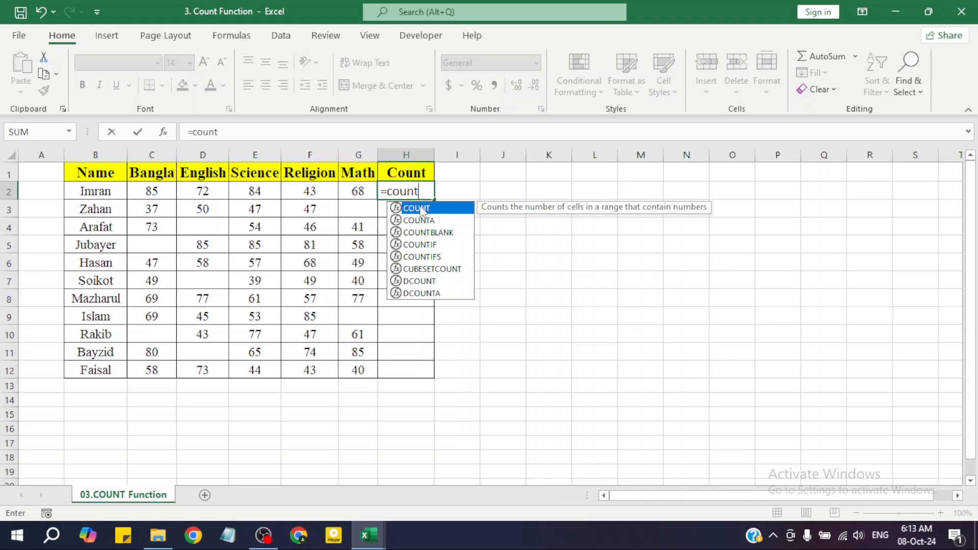
double_click(421, 211)
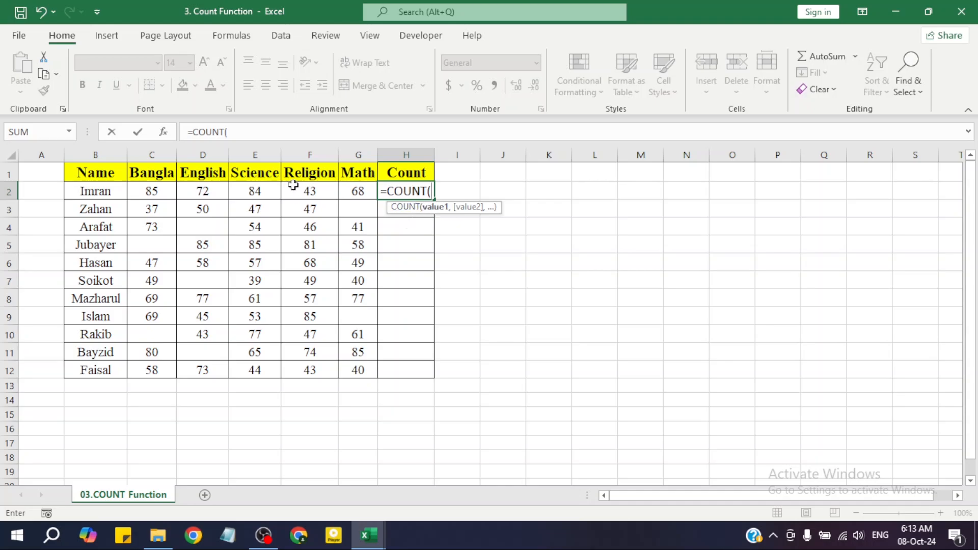
click(162, 193)
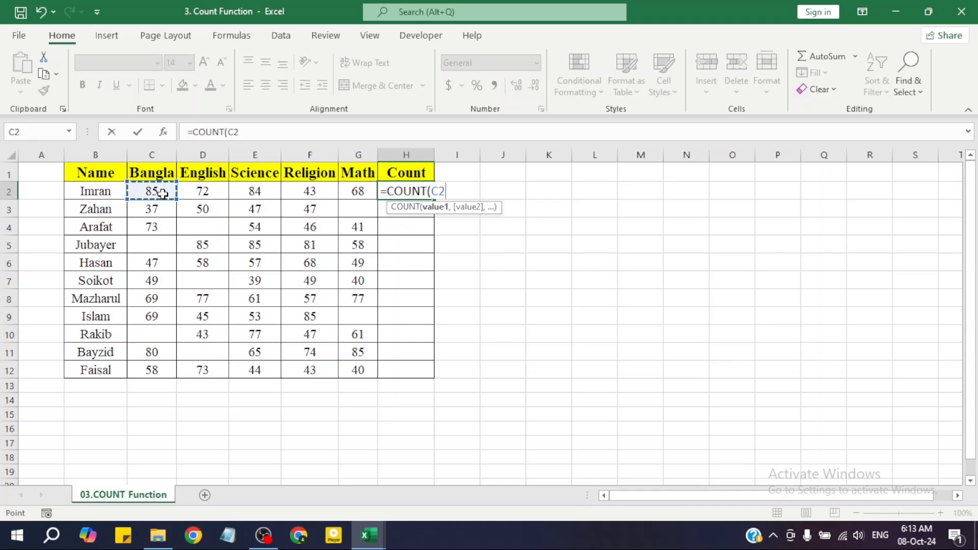
text(,)
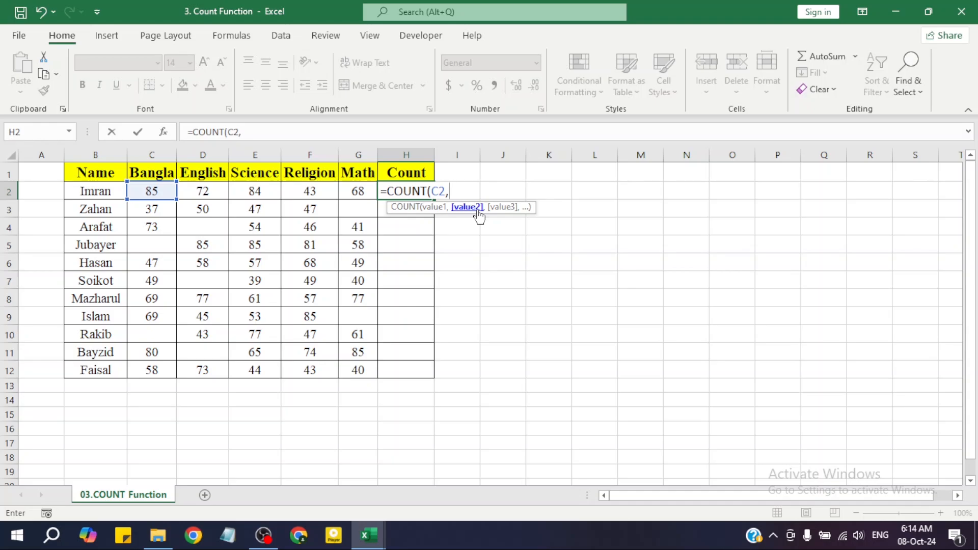
click(208, 196)
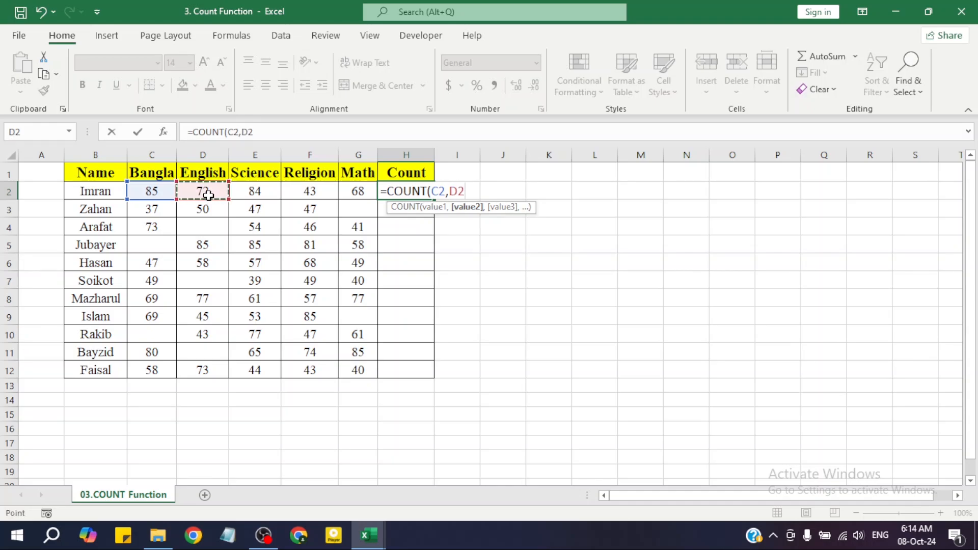
text(,)
click(243, 188)
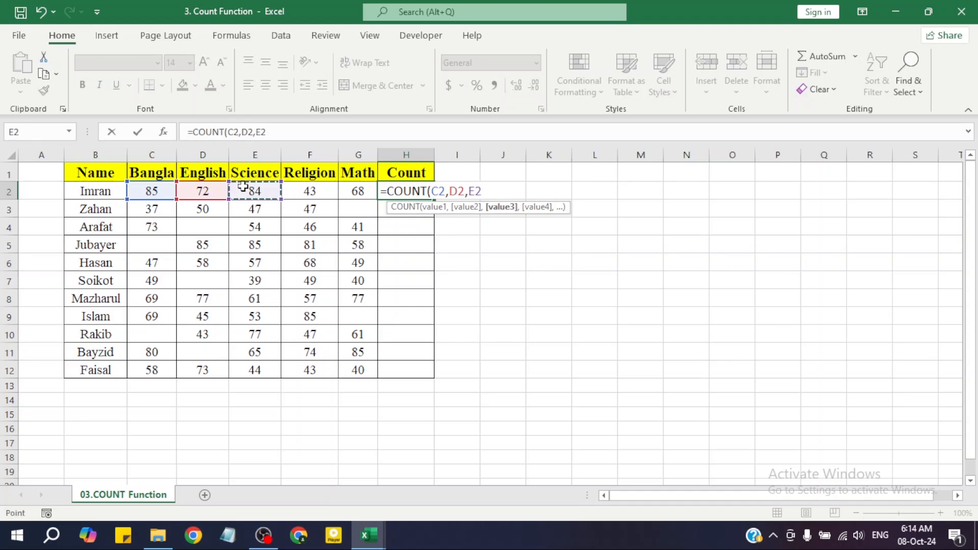
text(,)
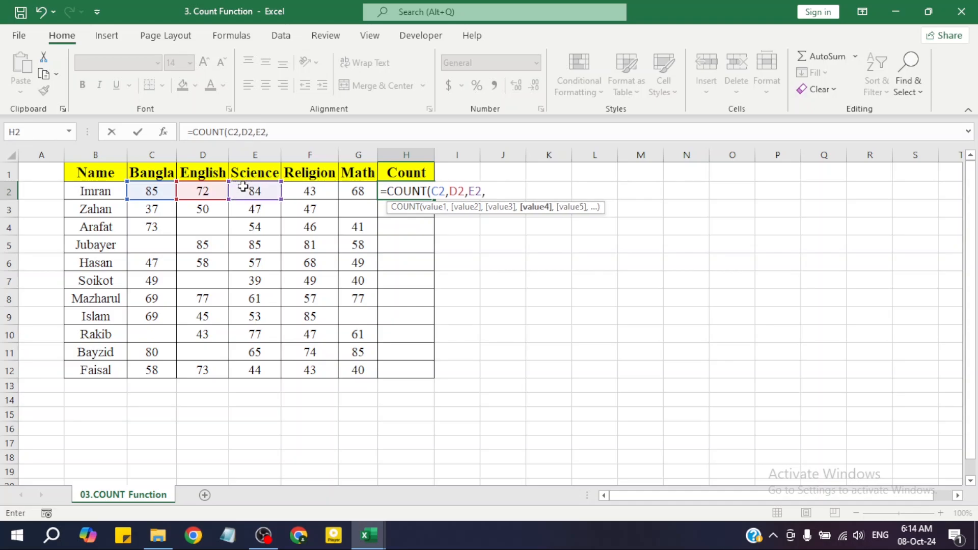
click(309, 191)
text(,)
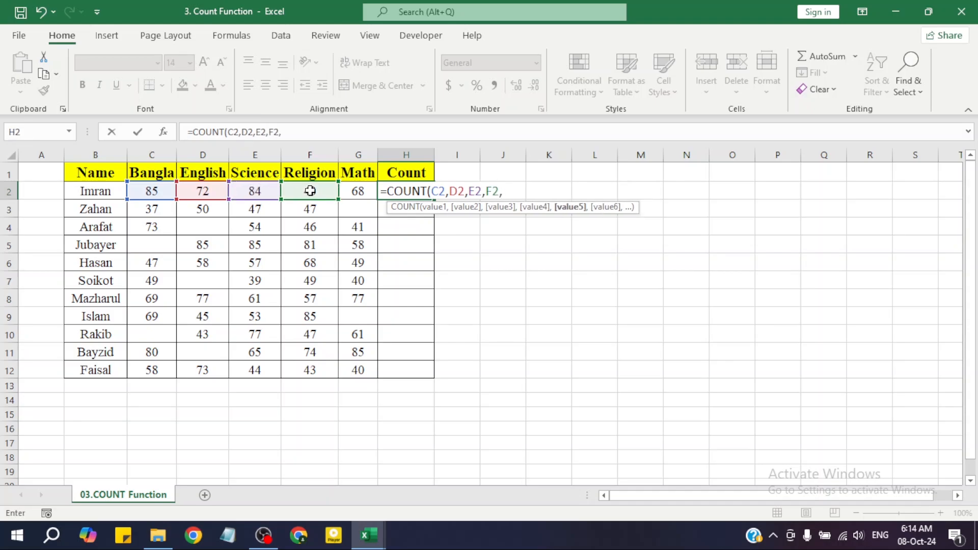
click(355, 193)
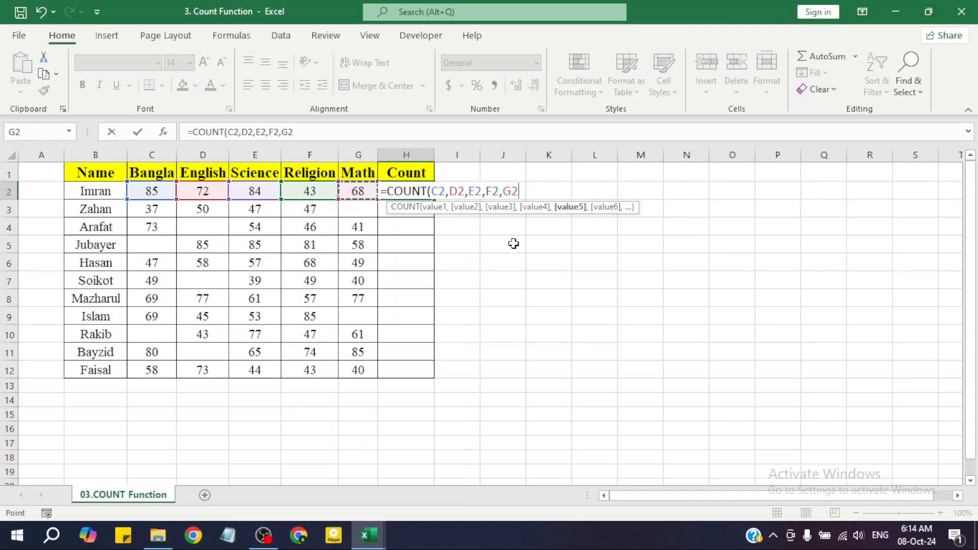
text())
key(Return)
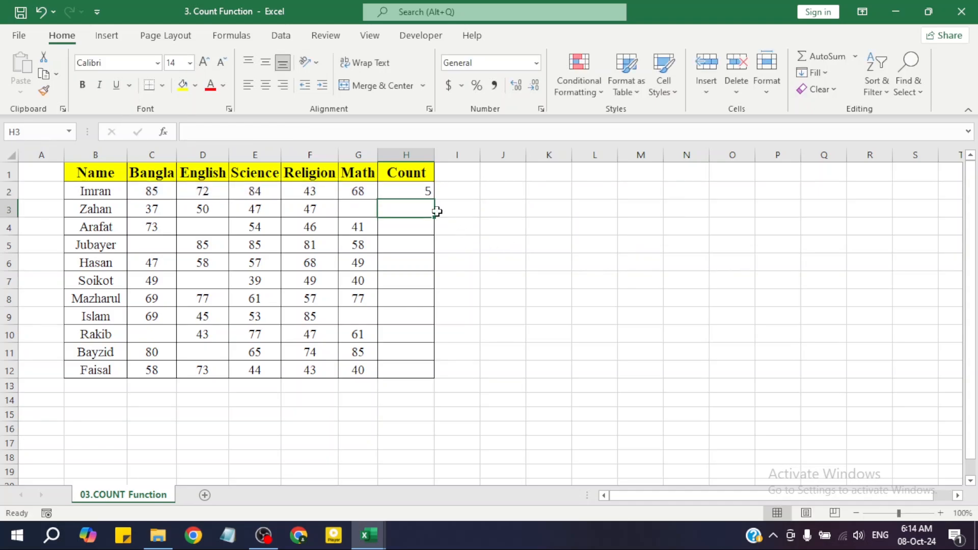
Review the formula in H2 against the individual mark cells C2 through G2 that it references
click(426, 193)
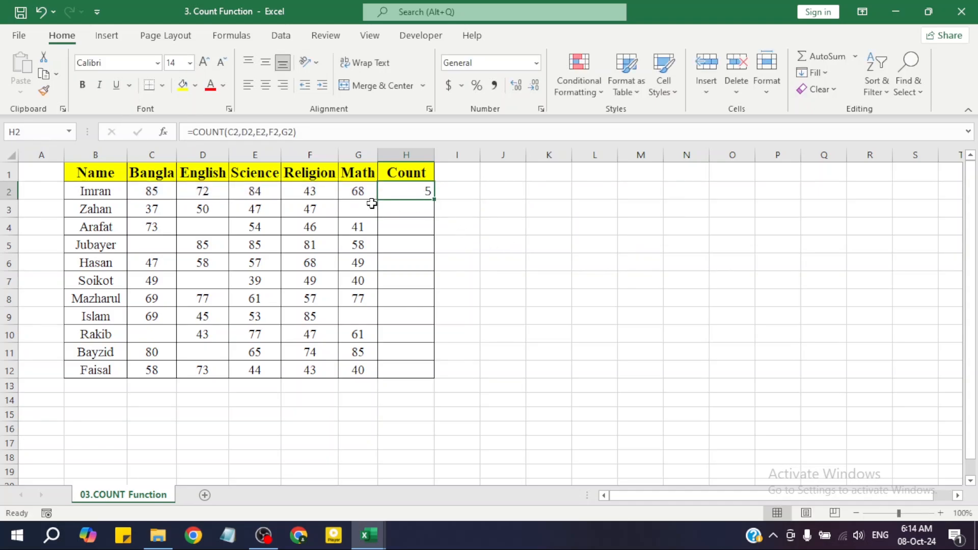
click(153, 192)
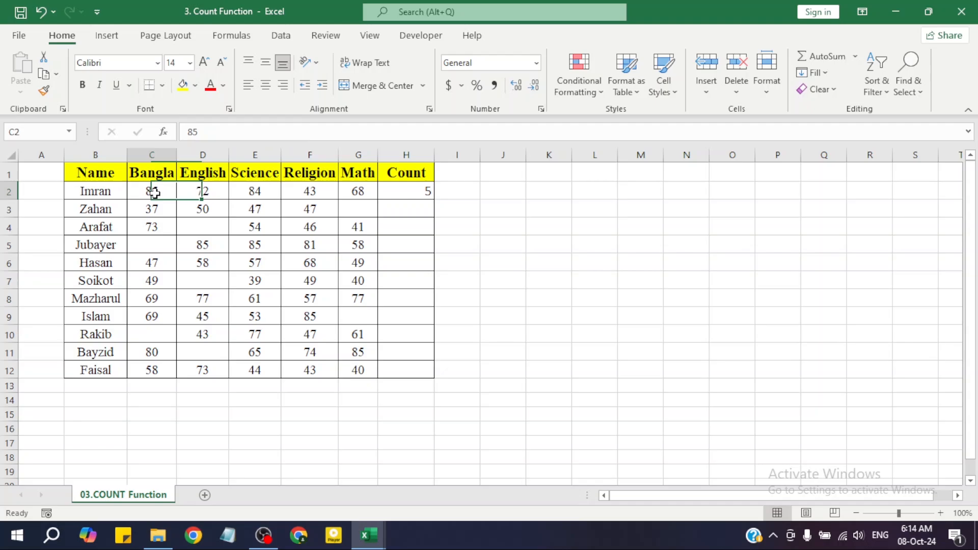
click(201, 192)
click(262, 192)
click(300, 194)
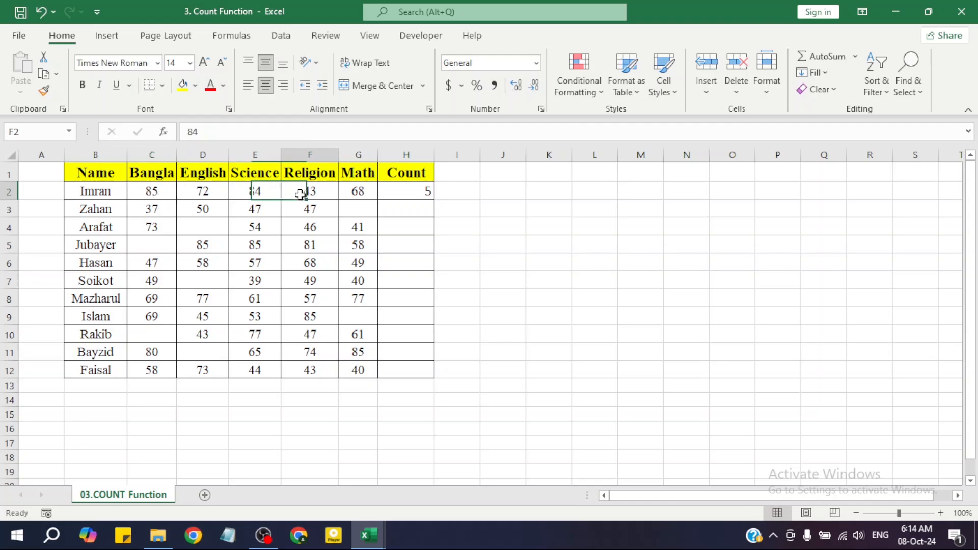
click(349, 192)
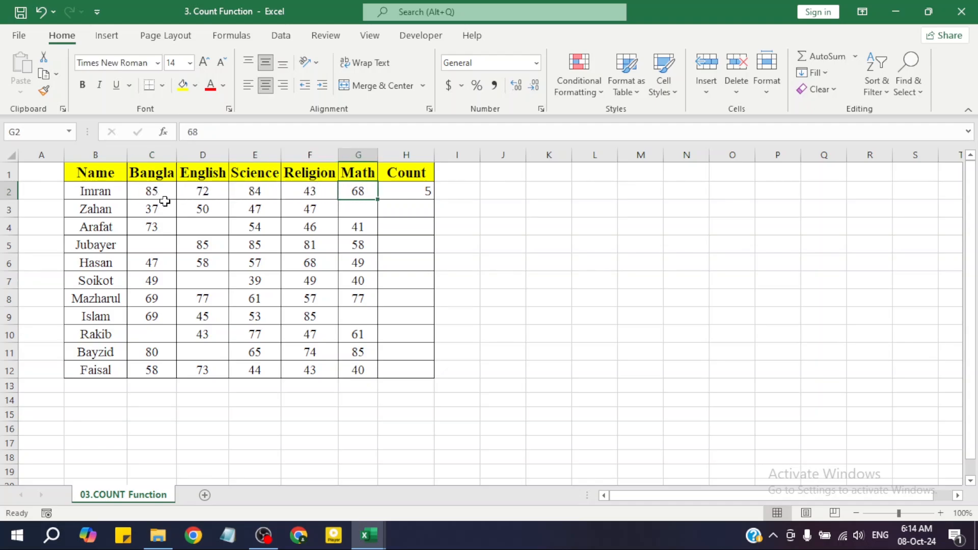
Replace the formula in H2 with =COUNT(C2:G2), using a cell range instead of individual cells
click(411, 192)
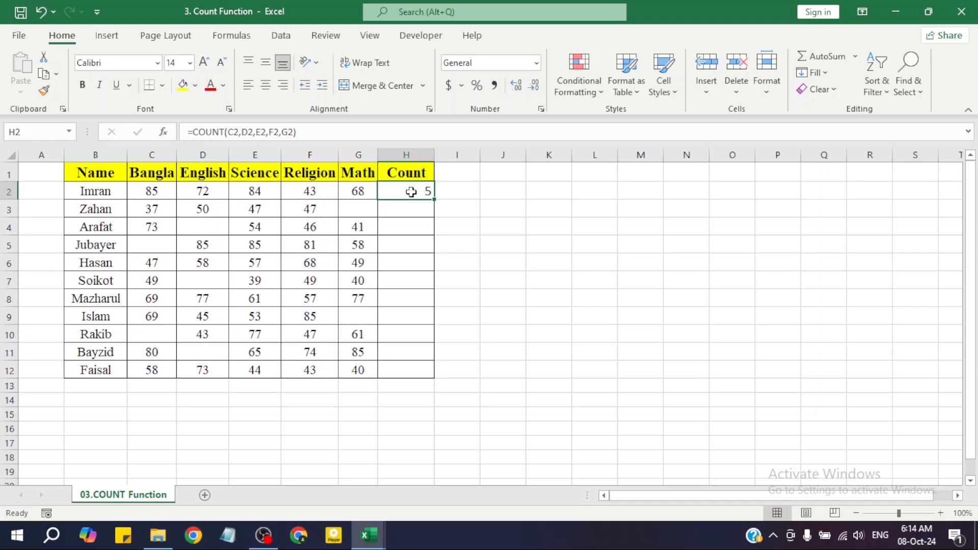
key(Delete)
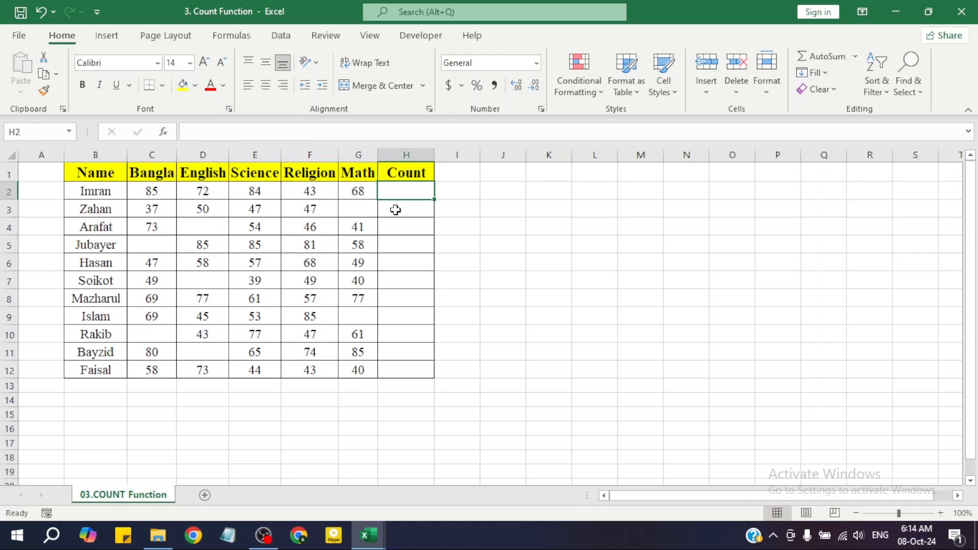
text(=count)
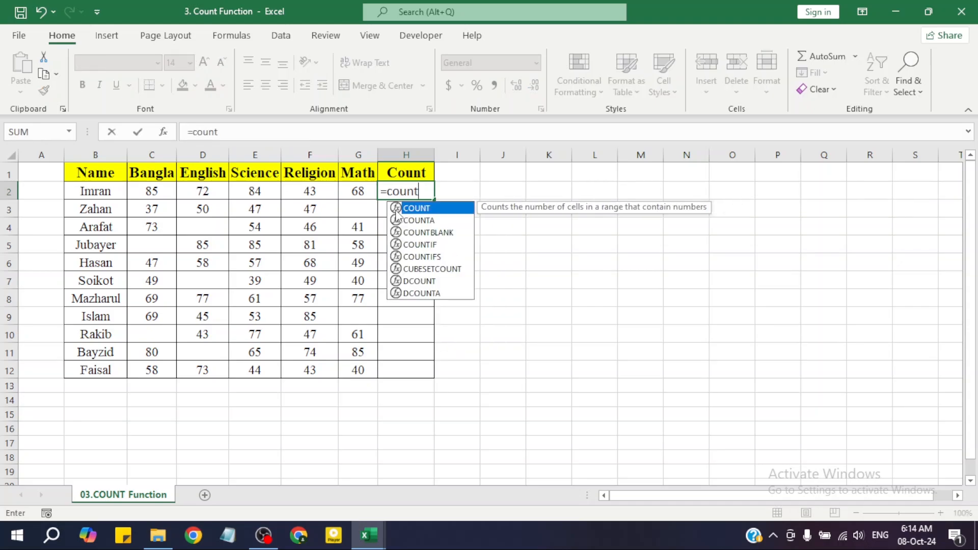
key(Tab)
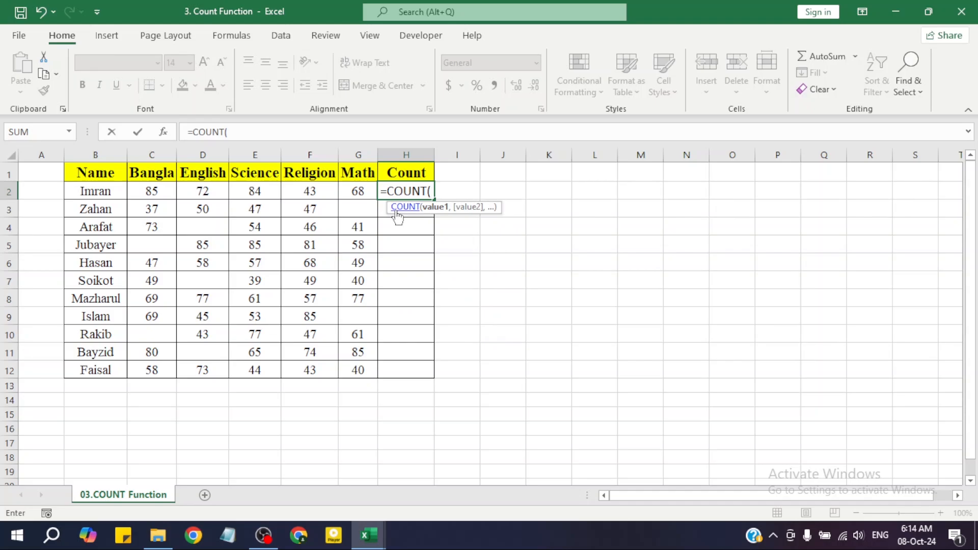
key(BackSpace)
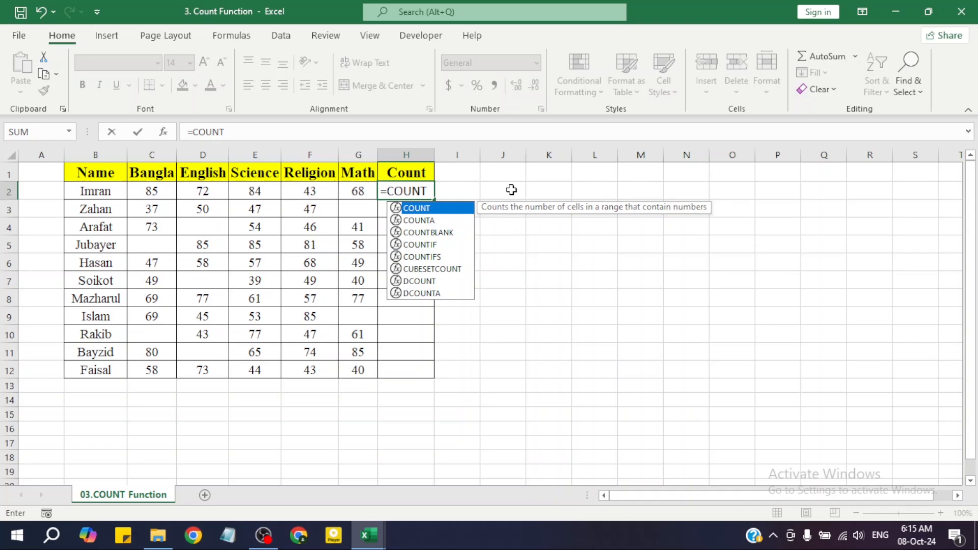
double_click(459, 207)
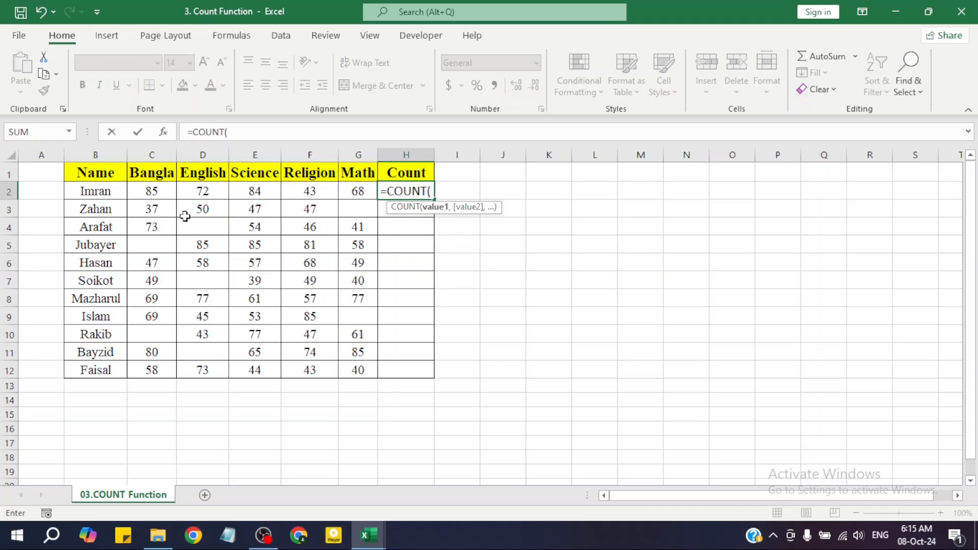
click(153, 192)
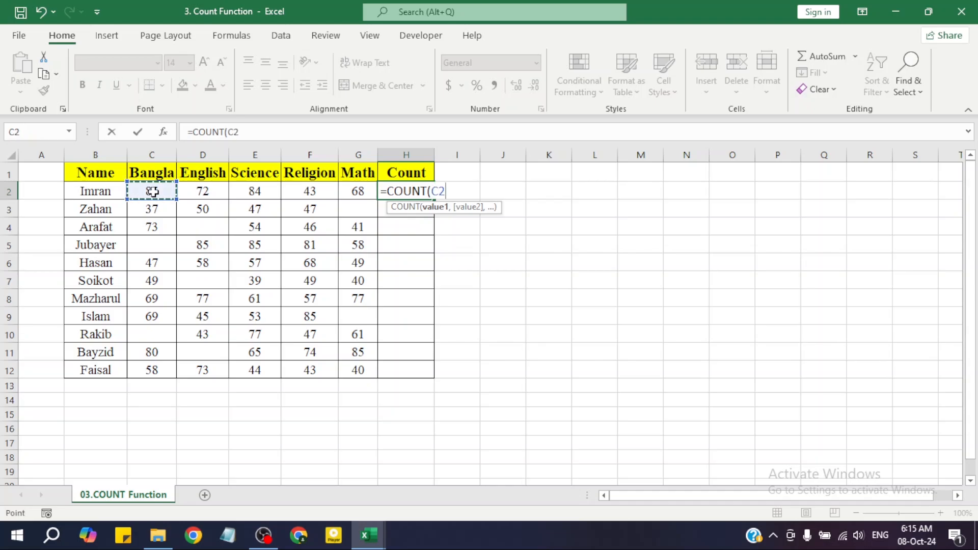
key(F8)
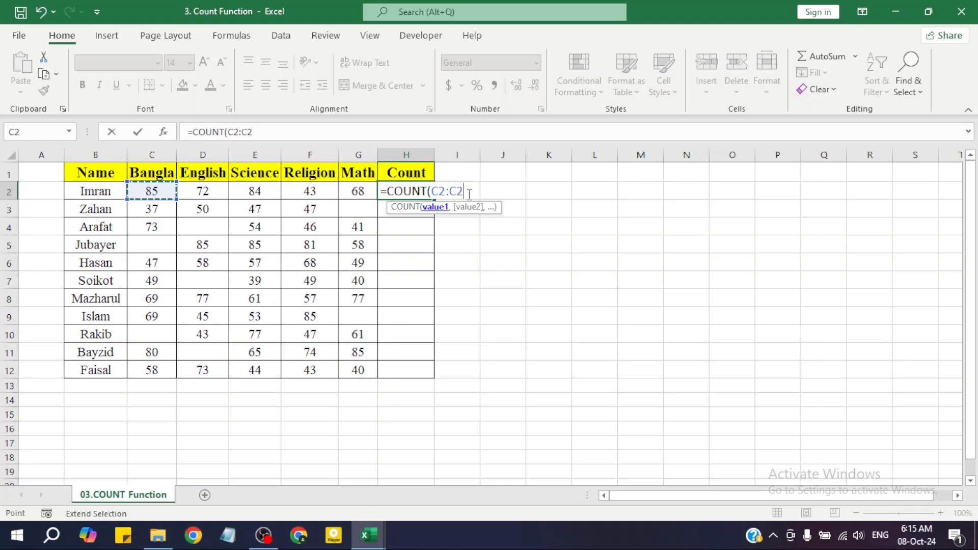
click(367, 193)
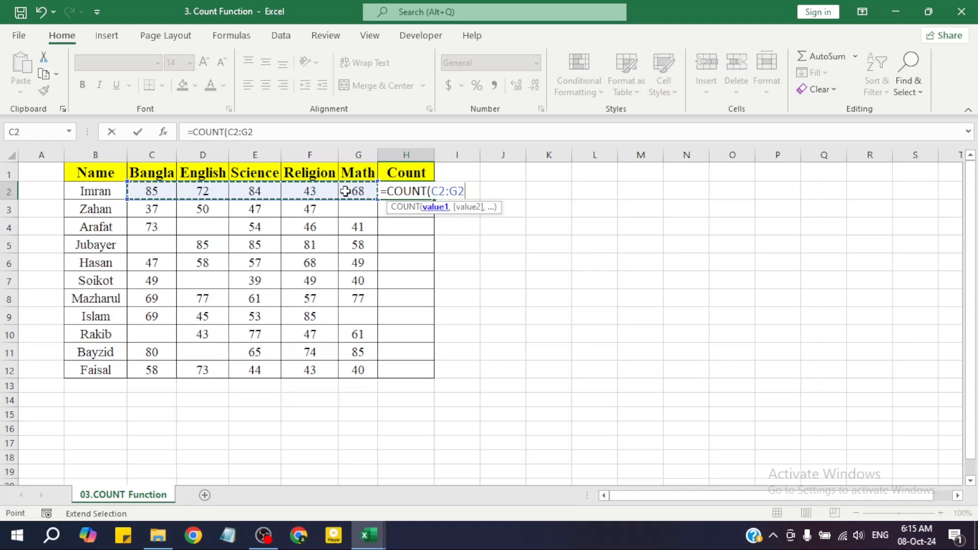
text())
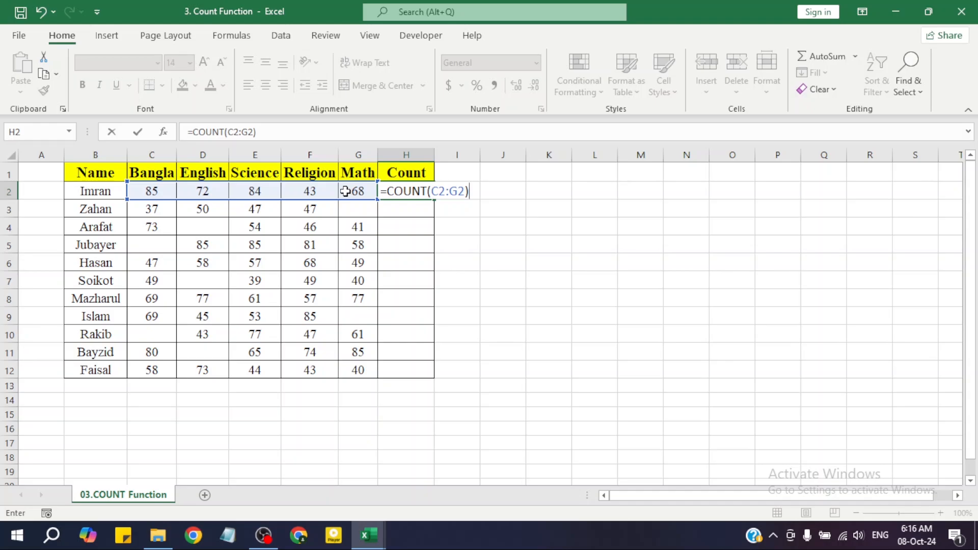
key(Return)
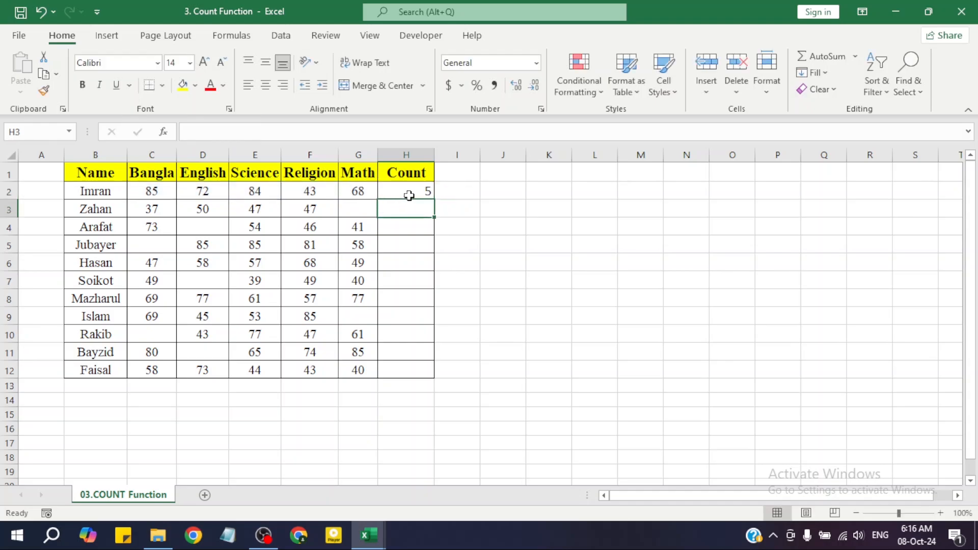
Fill the COUNT formula from H2 down through H12 for the remaining students
click(409, 196)
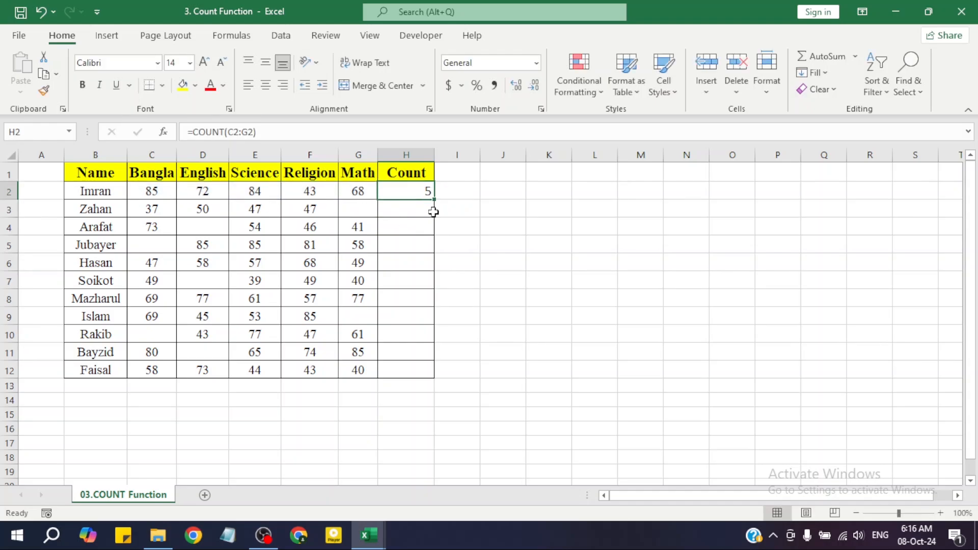
click(426, 214)
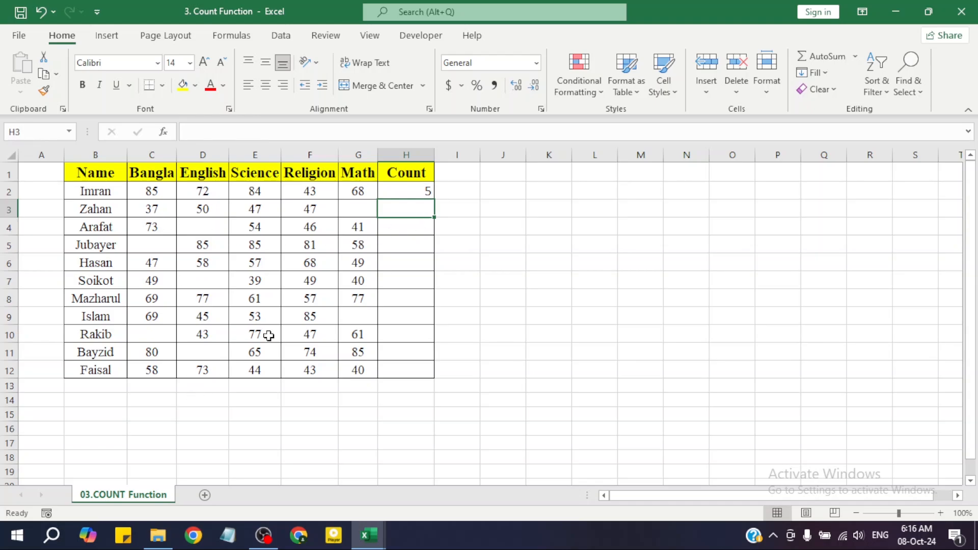
click(411, 193)
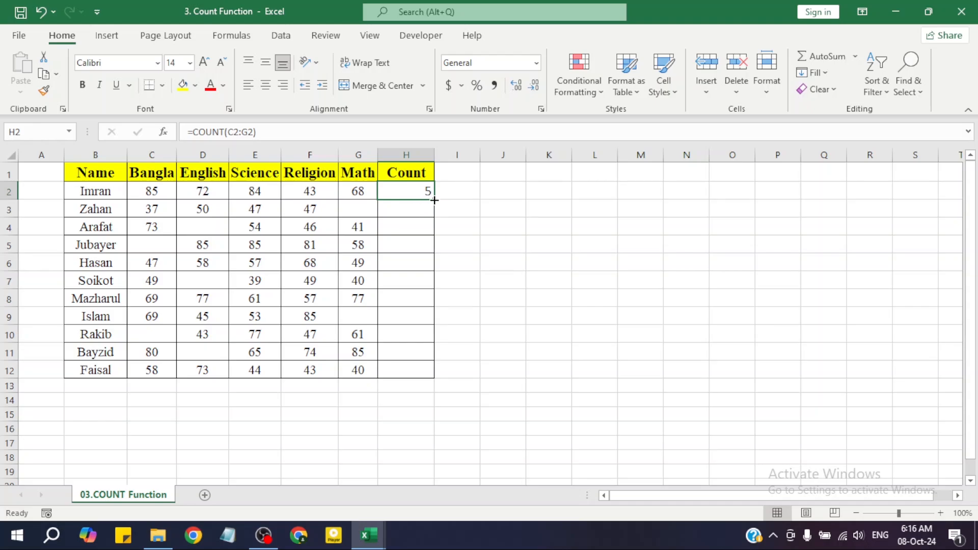
drag(434, 200, 432, 377)
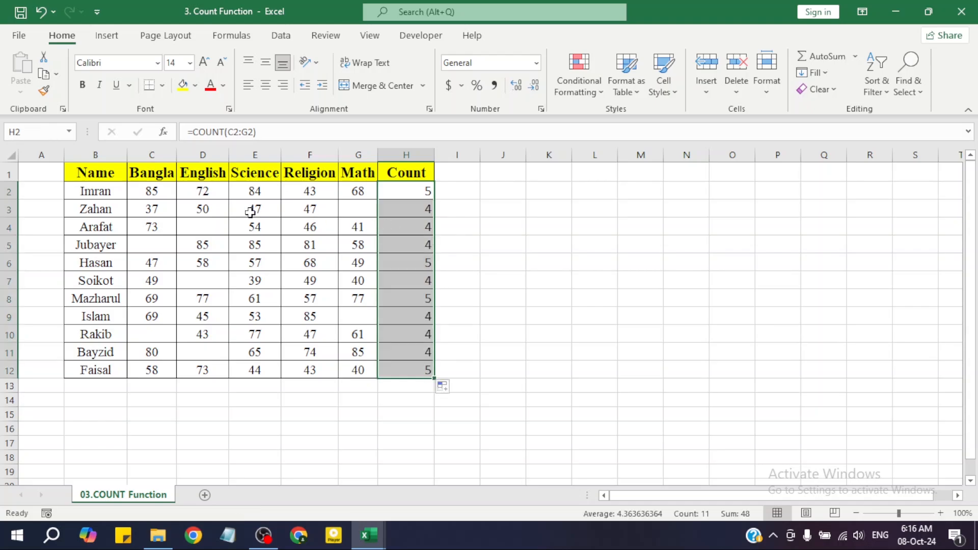
Compare the marks in C3:G3, C4:G4 and C5:G5 with the counts for those rows
click(414, 258)
drag(146, 211, 354, 214)
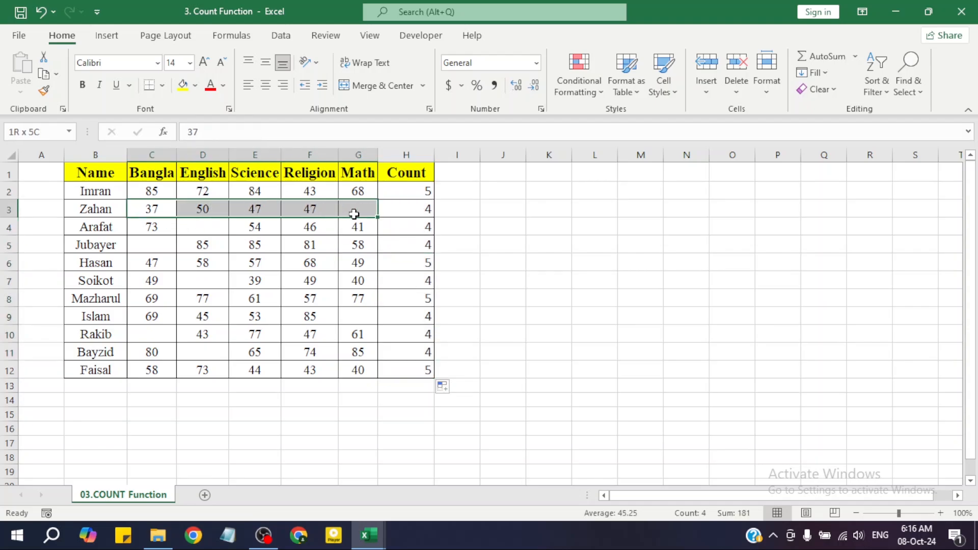
click(408, 214)
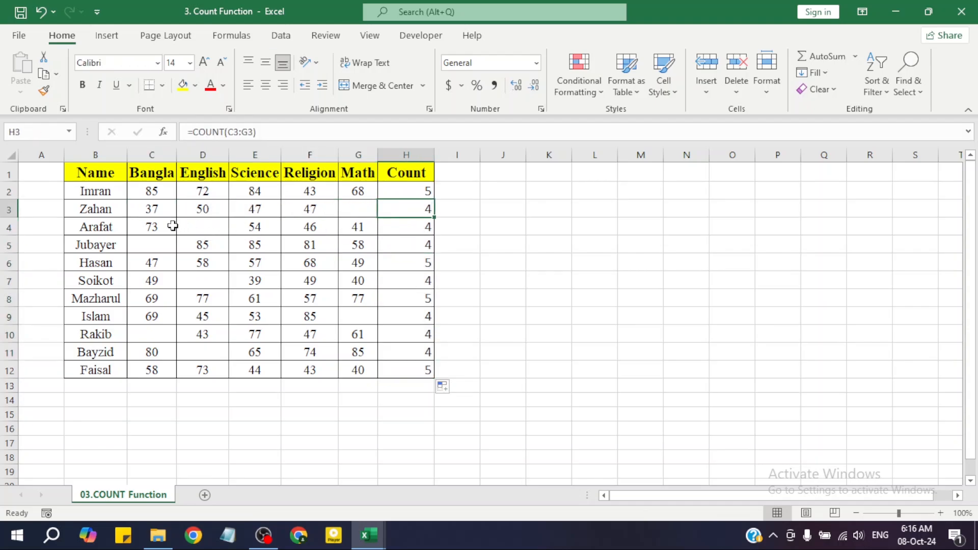
drag(173, 225, 352, 225)
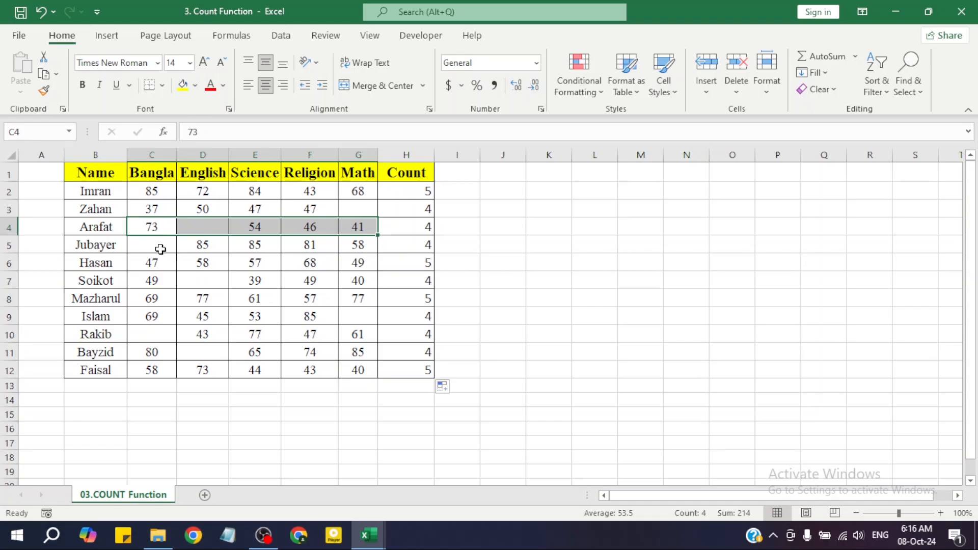
drag(161, 248, 369, 245)
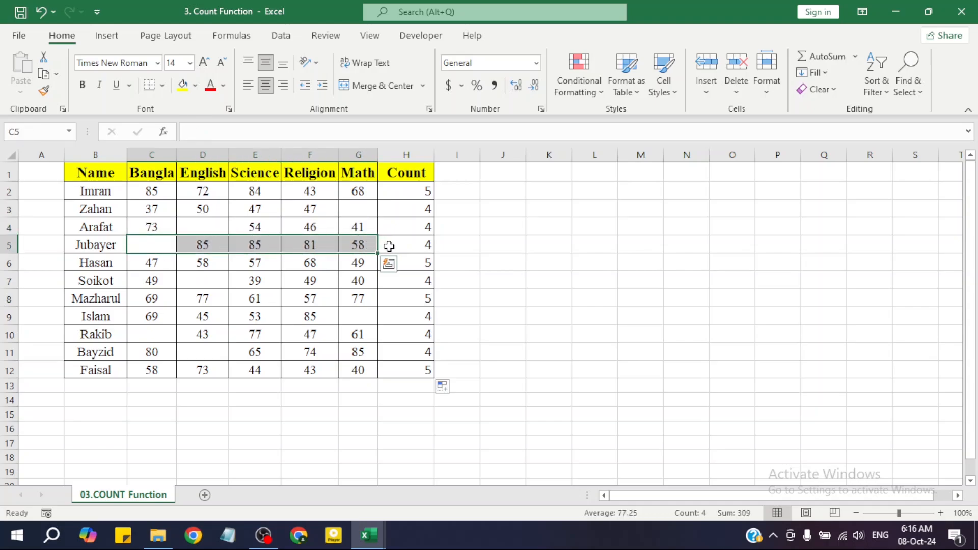
Review the count results and their formulas in column H, including H2, H3, H6, H8, H11 and H12
click(404, 195)
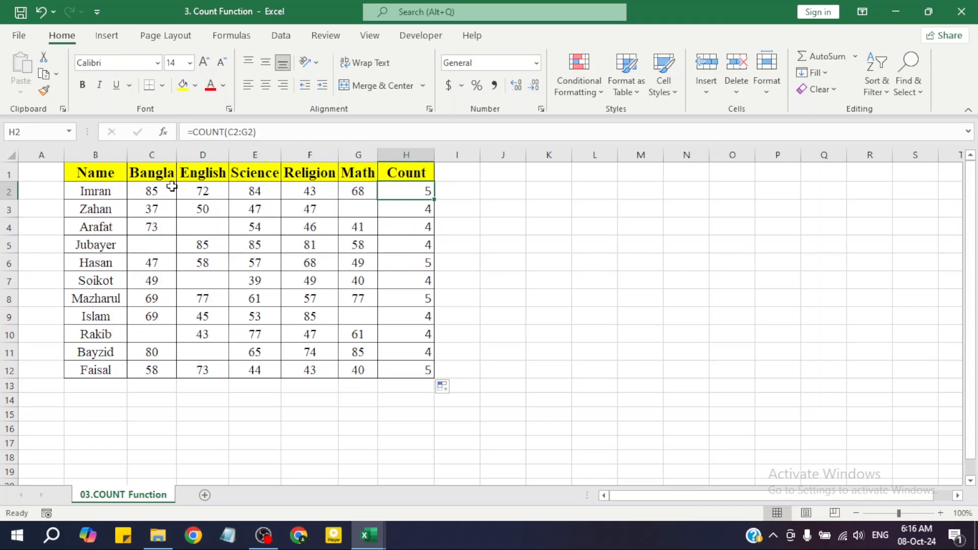
click(412, 210)
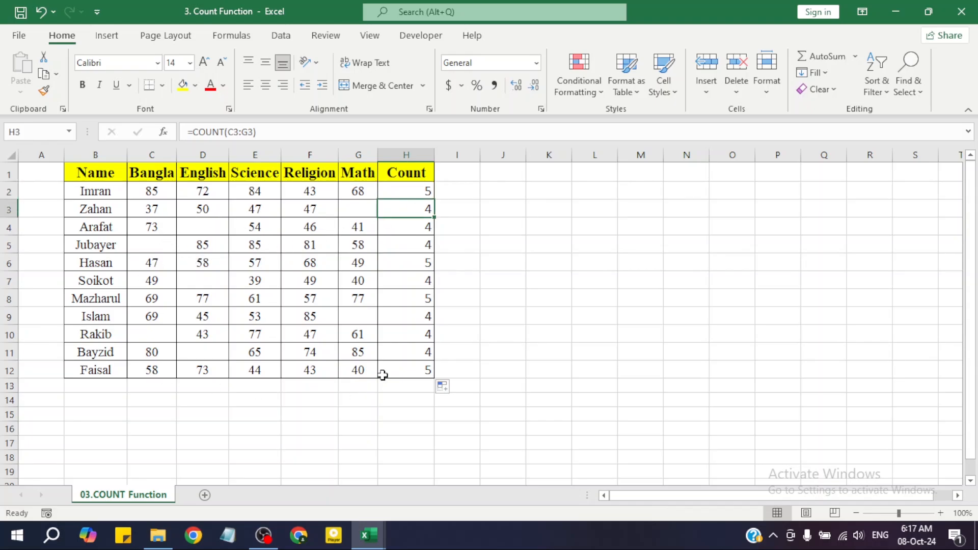
click(424, 346)
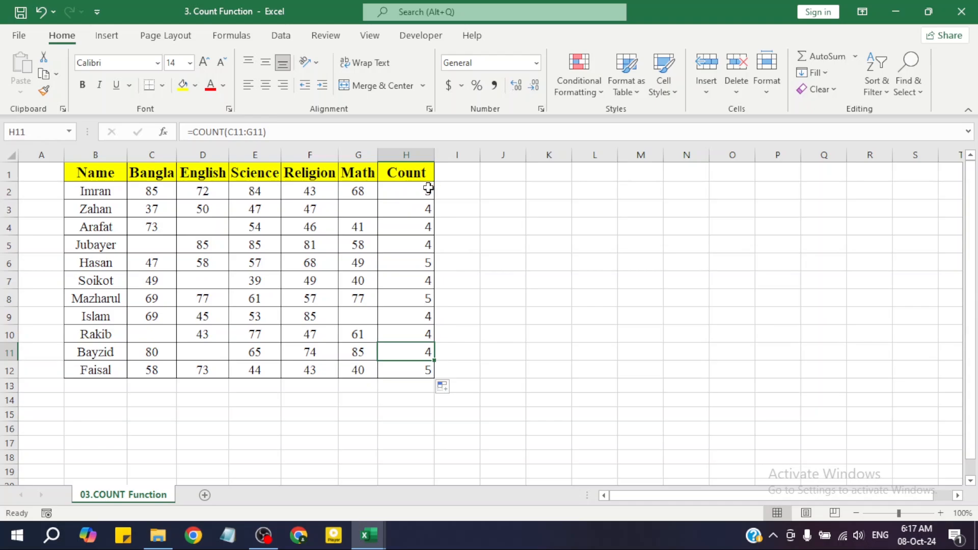
drag(429, 191, 435, 375)
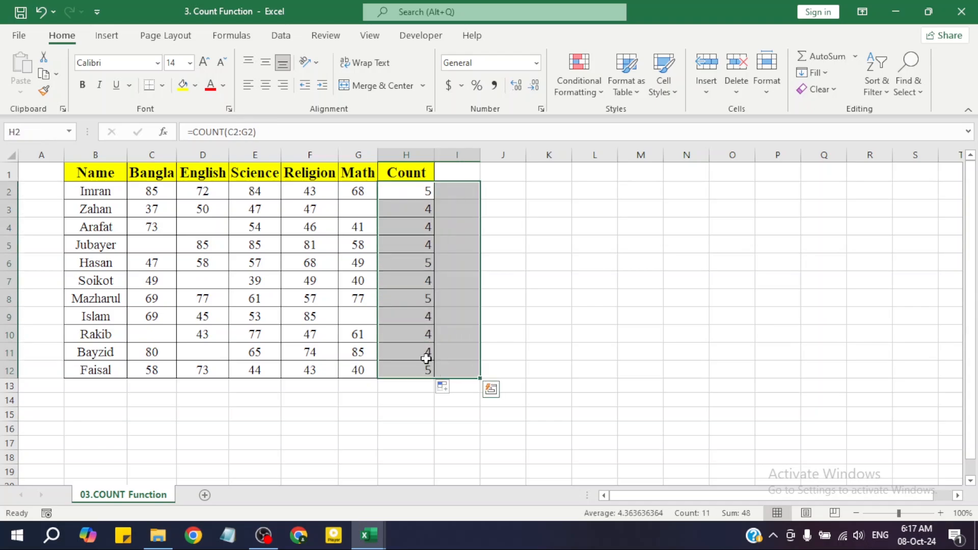
click(428, 352)
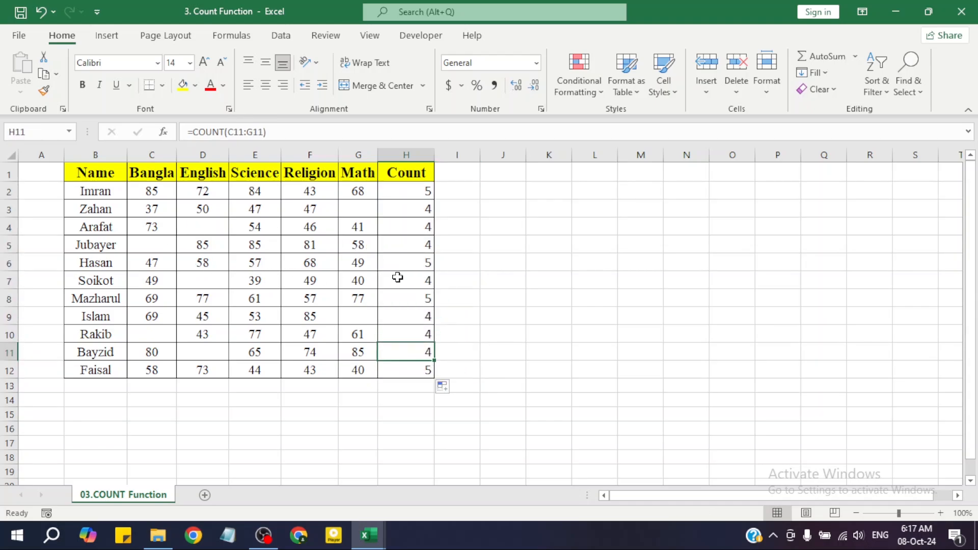
click(425, 190)
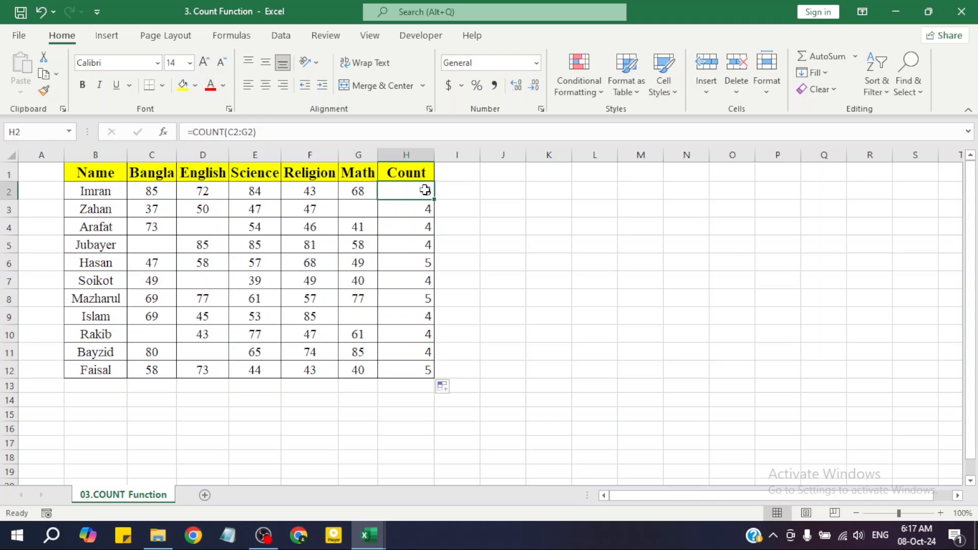
click(415, 266)
click(419, 303)
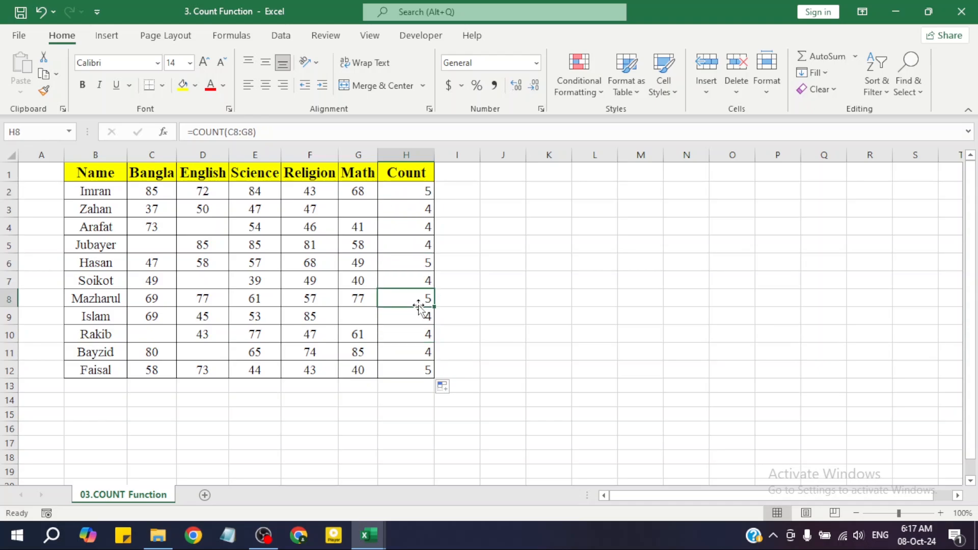
click(426, 367)
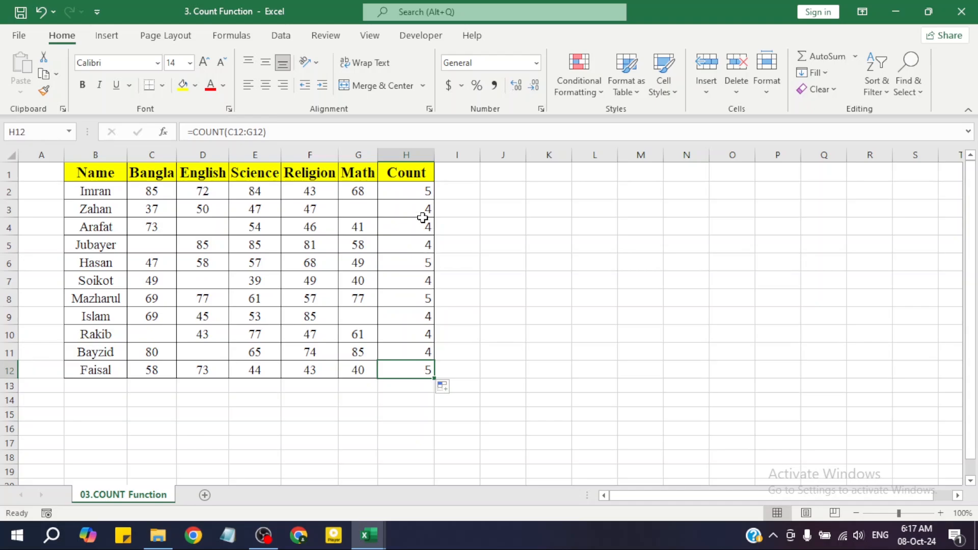
Highlight the Count cells with the value 4 in yellow: H3:H5, H7 and H9:H11
drag(417, 211, 413, 241)
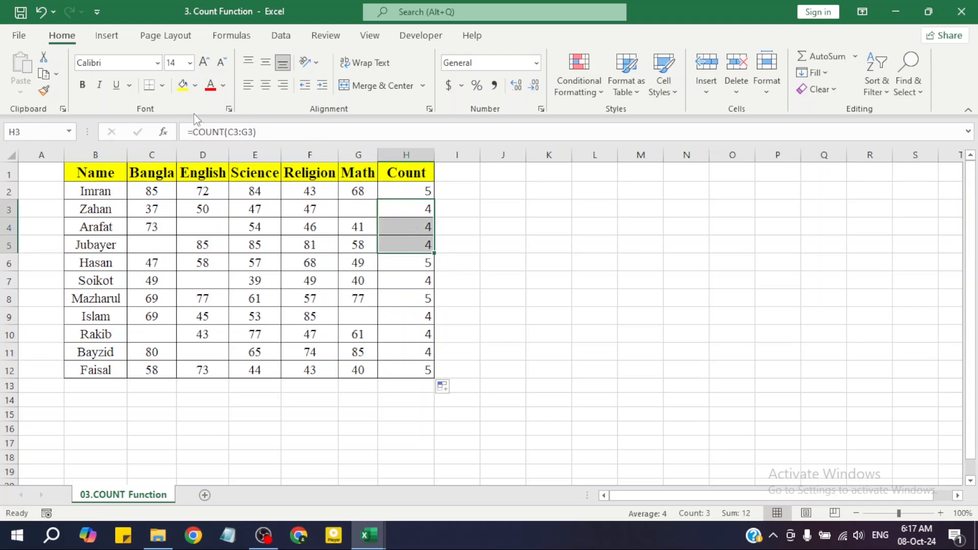
click(183, 84)
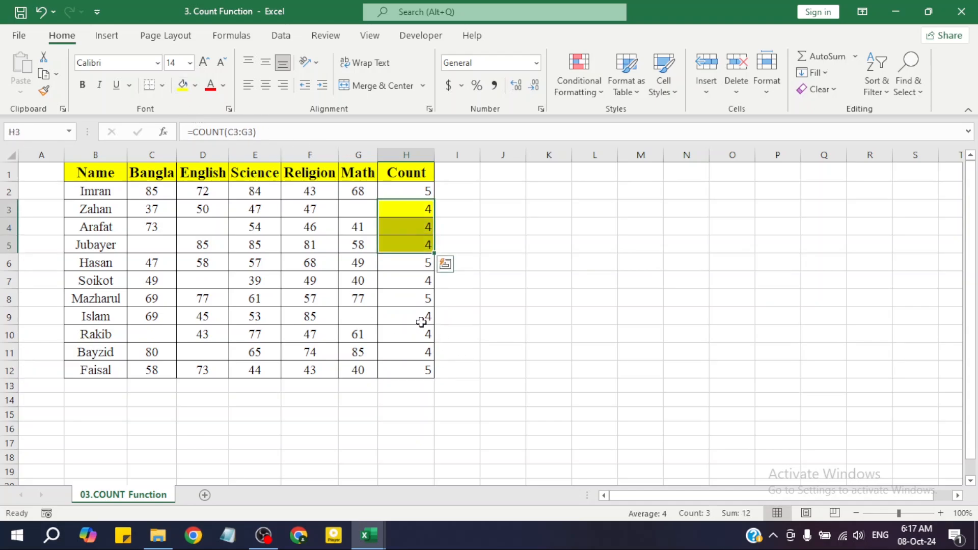
drag(417, 319, 414, 334)
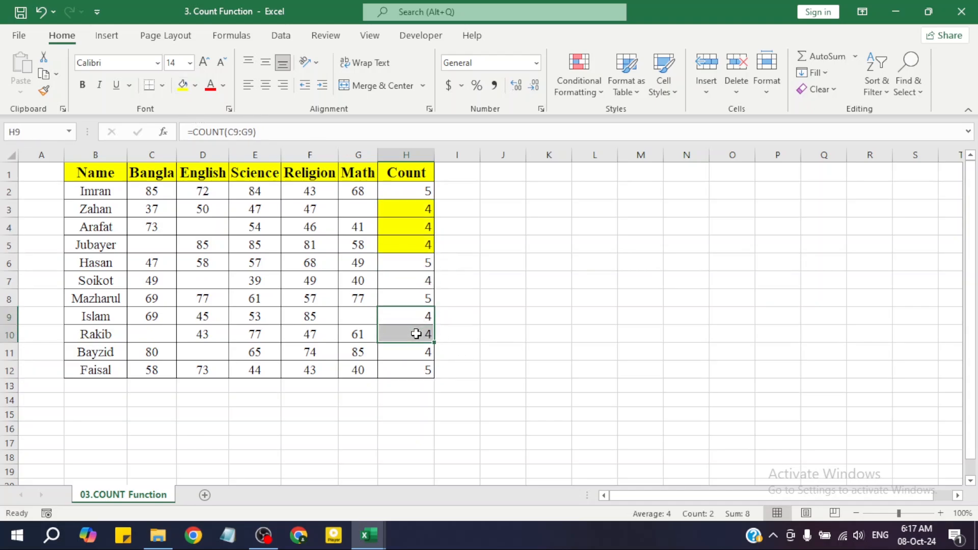
click(183, 84)
click(426, 287)
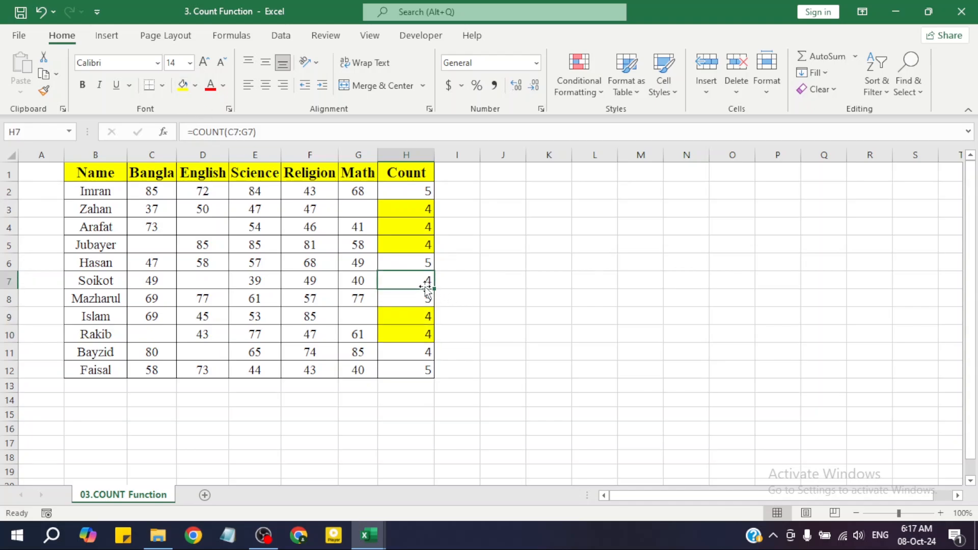
click(182, 84)
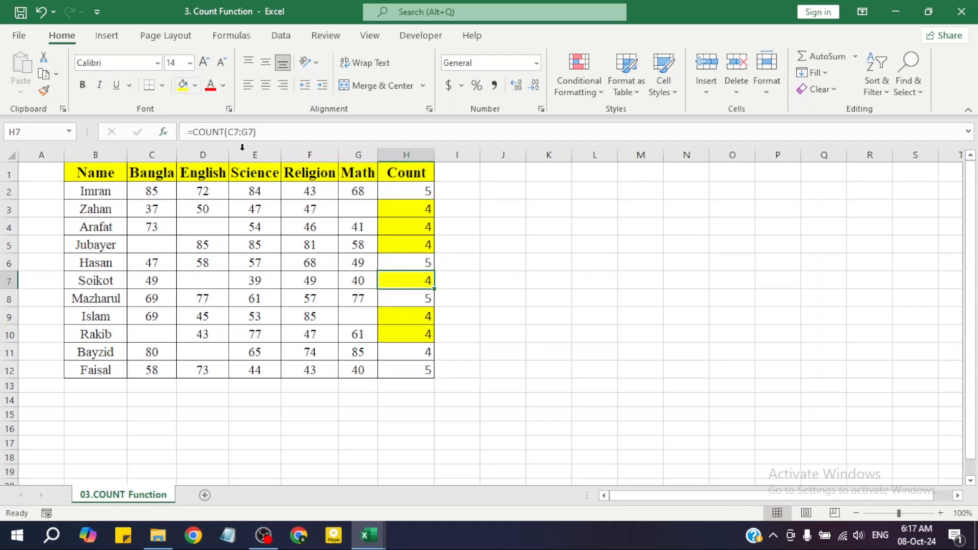
click(411, 353)
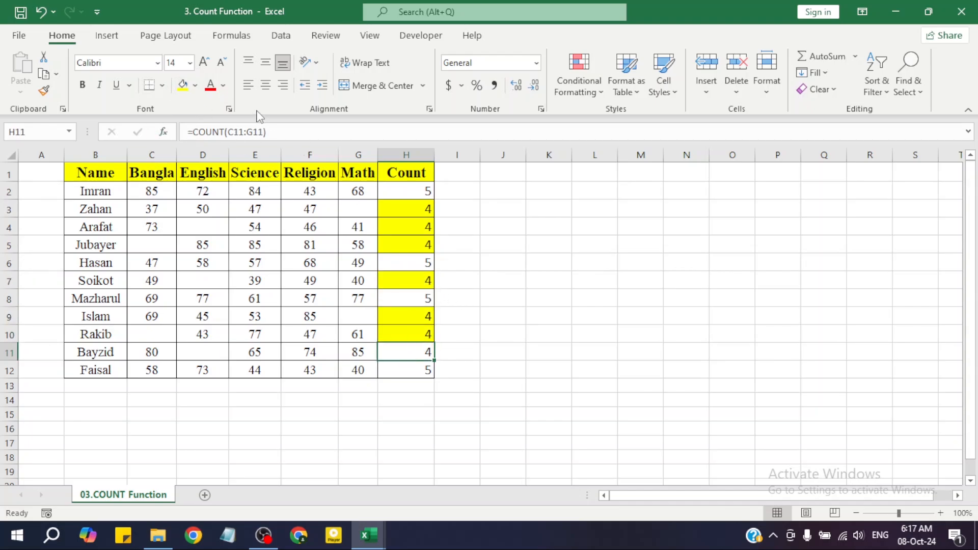
click(187, 86)
click(524, 344)
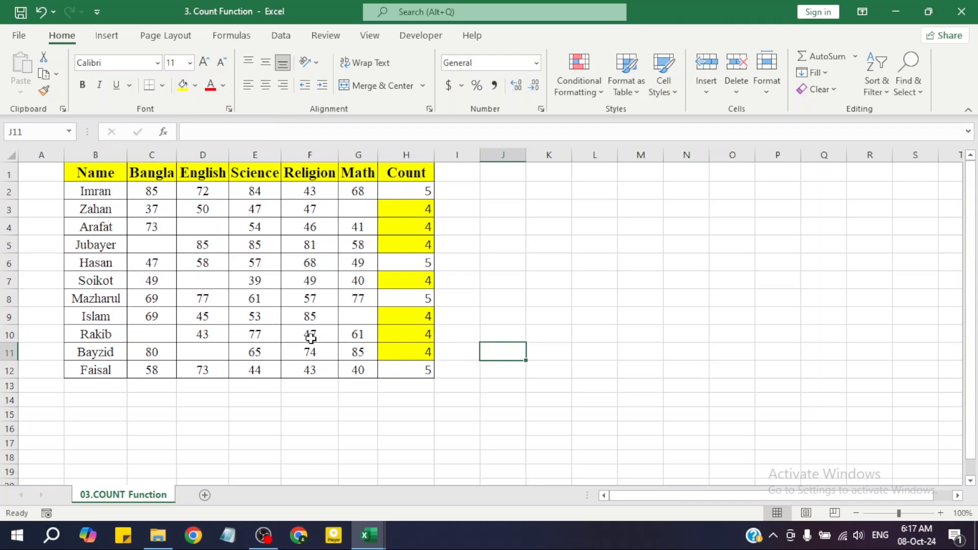
Delete the Science mark in E10 and check the counts in H2:H12
click(263, 337)
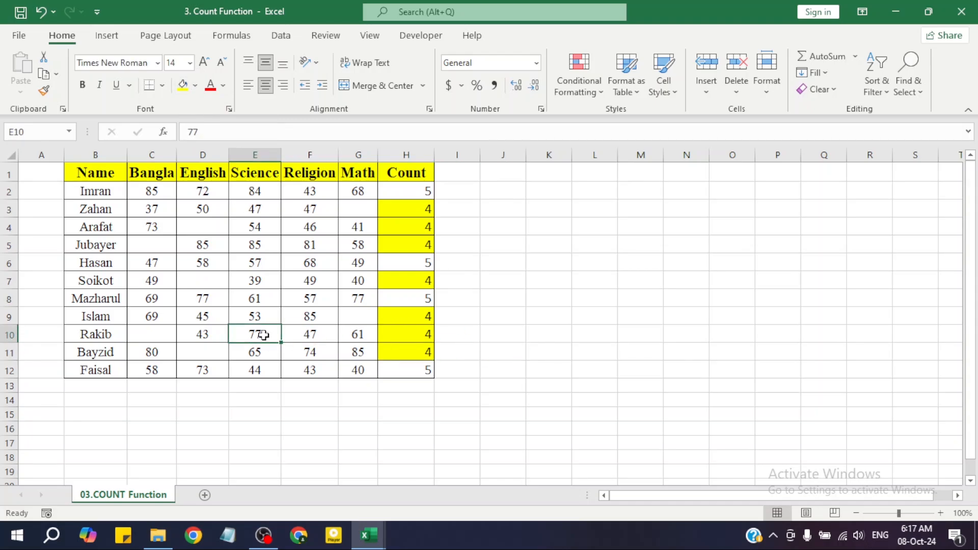
key(Delete)
click(442, 337)
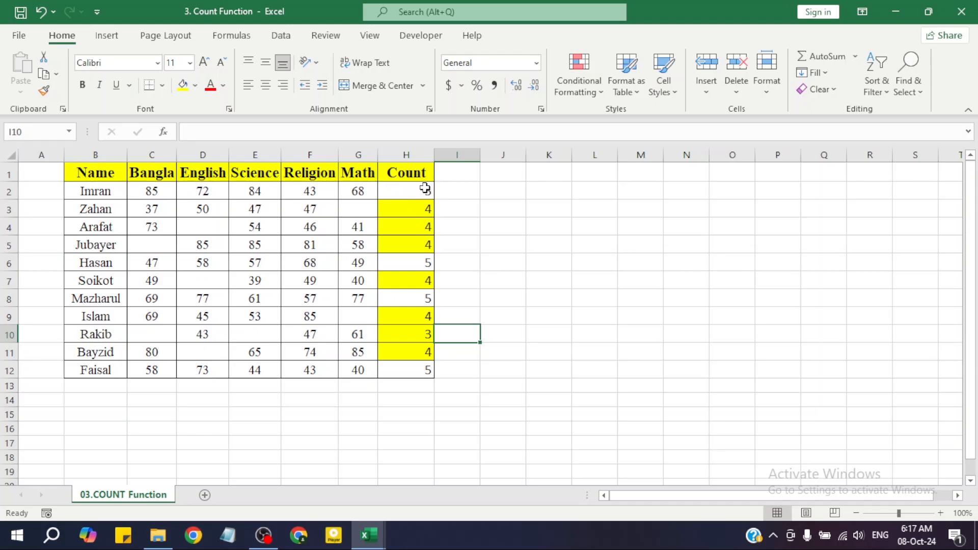
drag(426, 189, 416, 365)
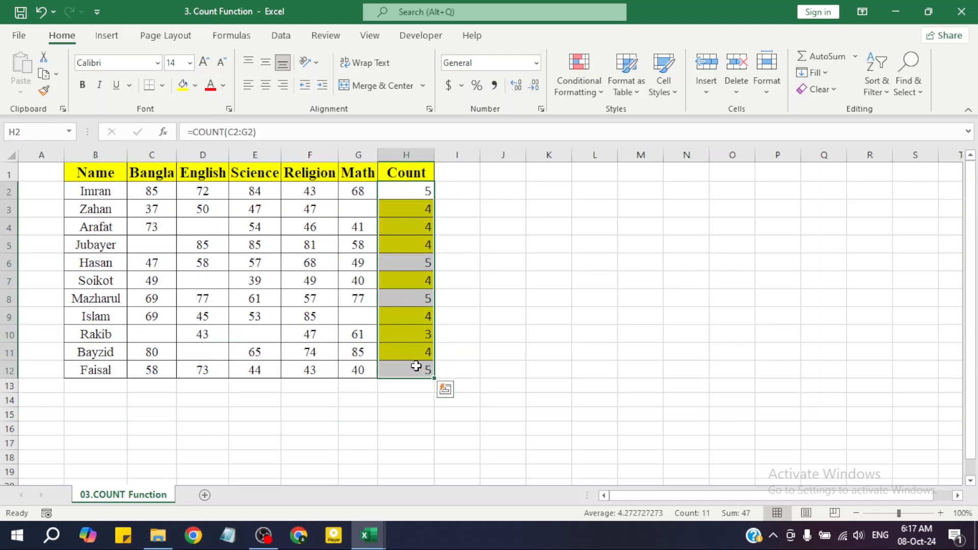